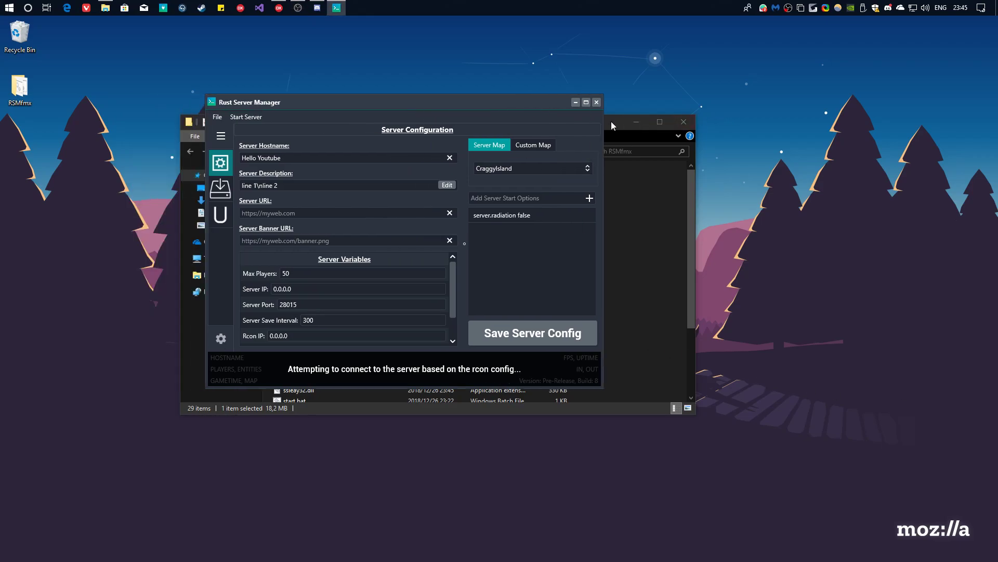
Close the RSMfmx folder window and reposition the Rust Server Manager window on the desktop.
{"action": "left_click_drag", "start_coordinate": [610, 121], "coordinate": [711, 169]}
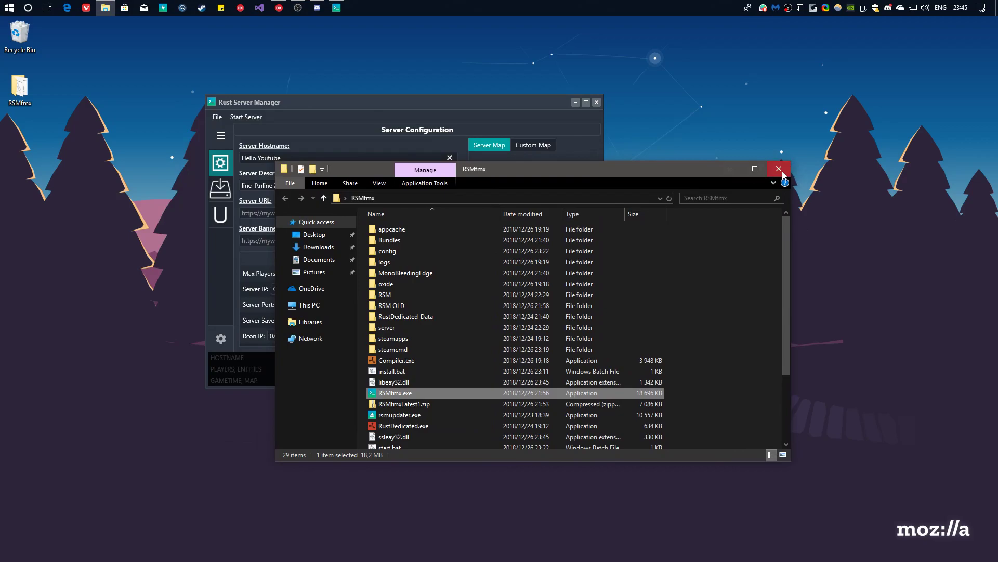
{"action": "left_click", "coordinate": [779, 168]}
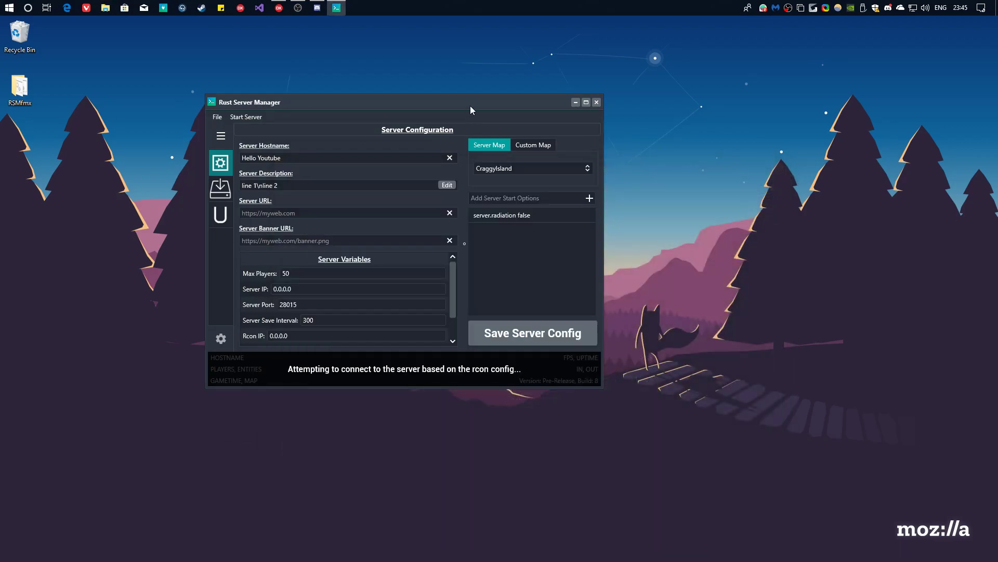
{"action": "left_click_drag", "start_coordinate": [470, 106], "coordinate": [431, 118]}
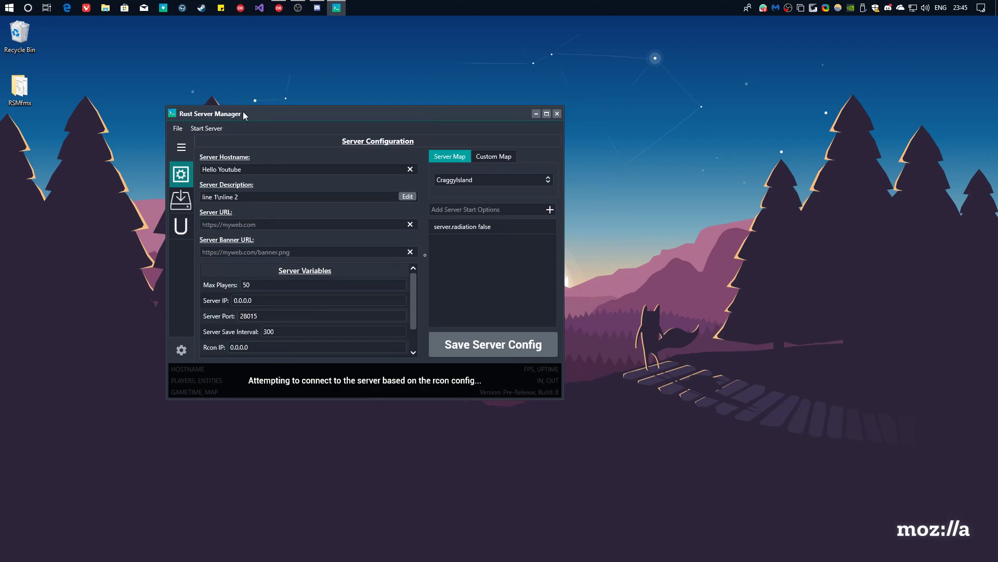
{"action": "left_click_drag", "start_coordinate": [242, 111], "coordinate": [270, 113]}
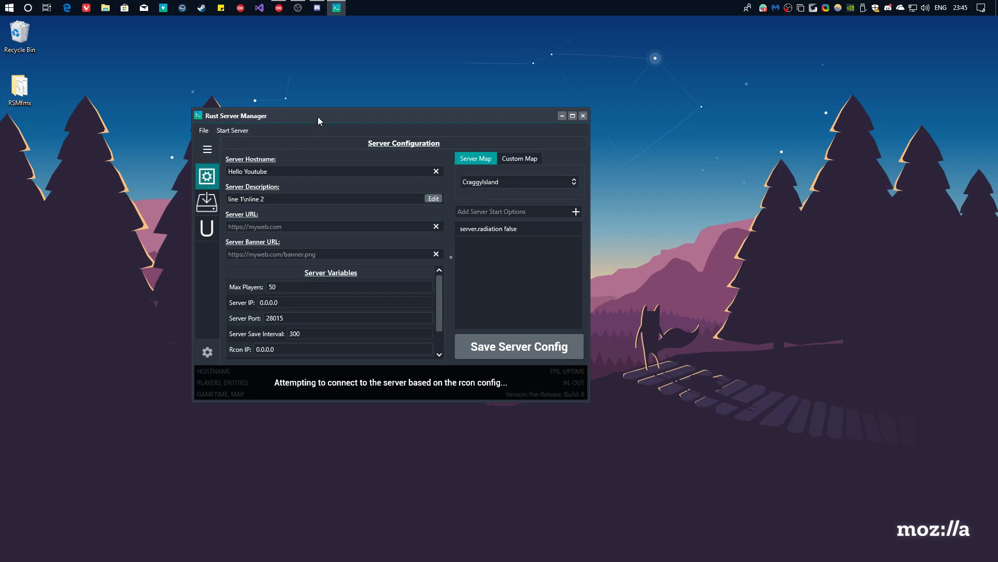
{"action": "left_click_drag", "start_coordinate": [317, 116], "coordinate": [361, 118]}
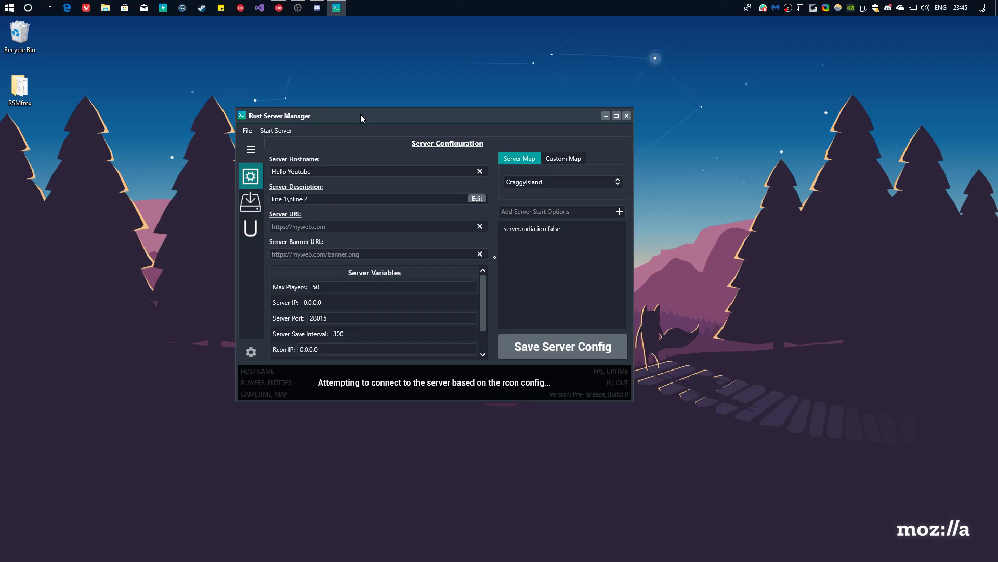
{"action": "left_click_drag", "start_coordinate": [361, 114], "coordinate": [357, 119]}
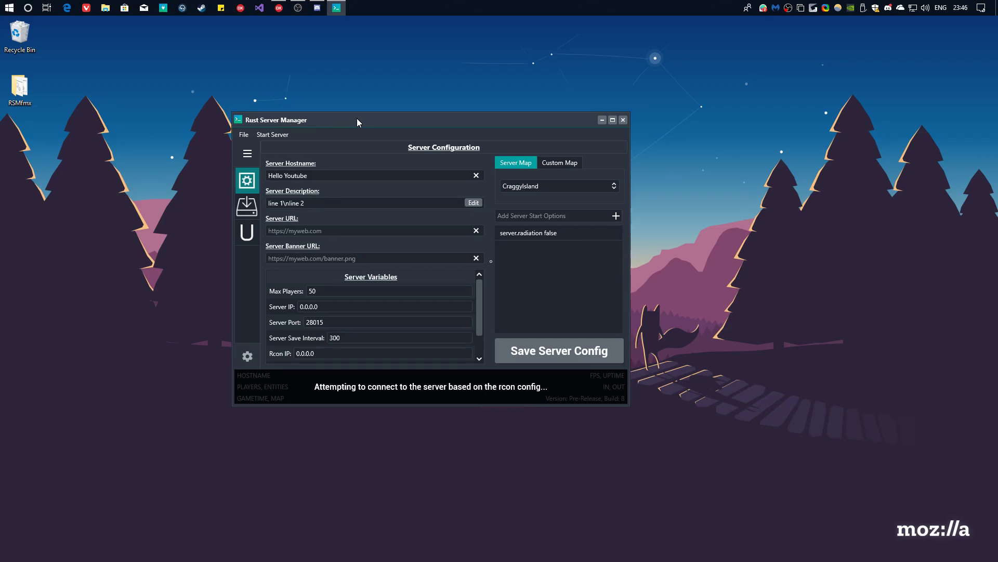
Glance at the custom map option, return to the standard map, and shift the window right.
{"action": "left_click", "coordinate": [560, 164]}
{"action": "left_click", "coordinate": [525, 165]}
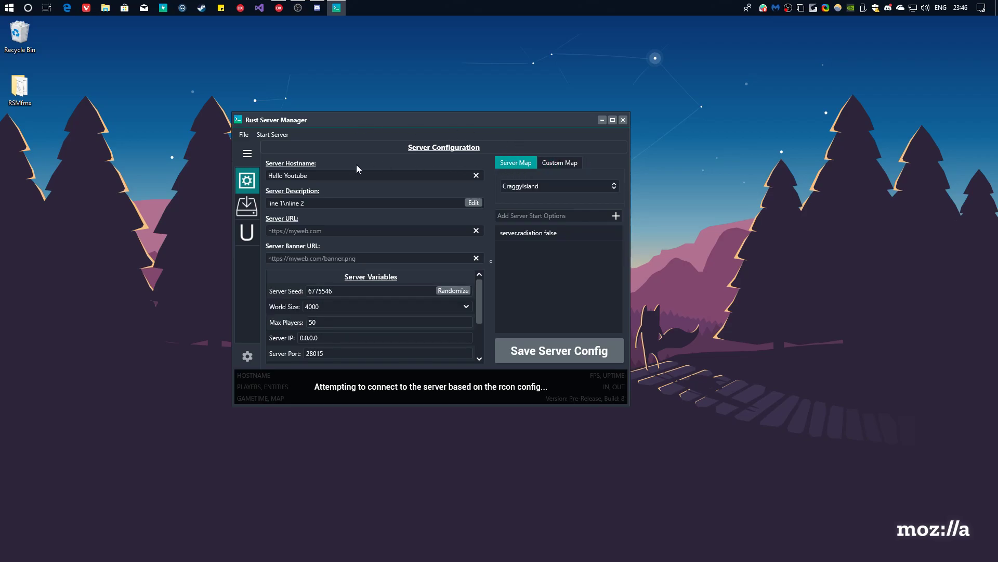
{"action": "left_click", "coordinate": [444, 175]}
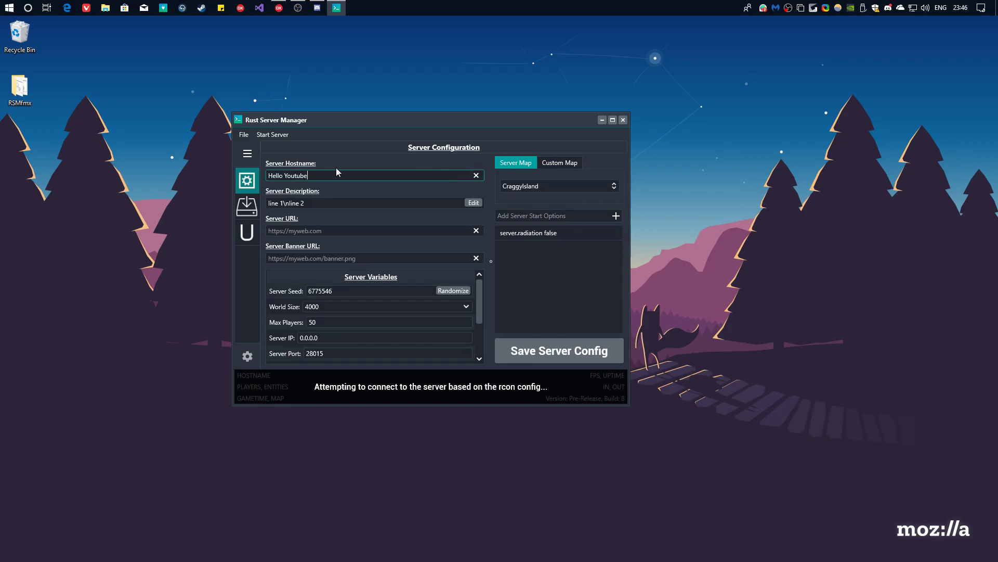
{"action": "left_click_drag", "start_coordinate": [306, 127], "coordinate": [316, 148]}
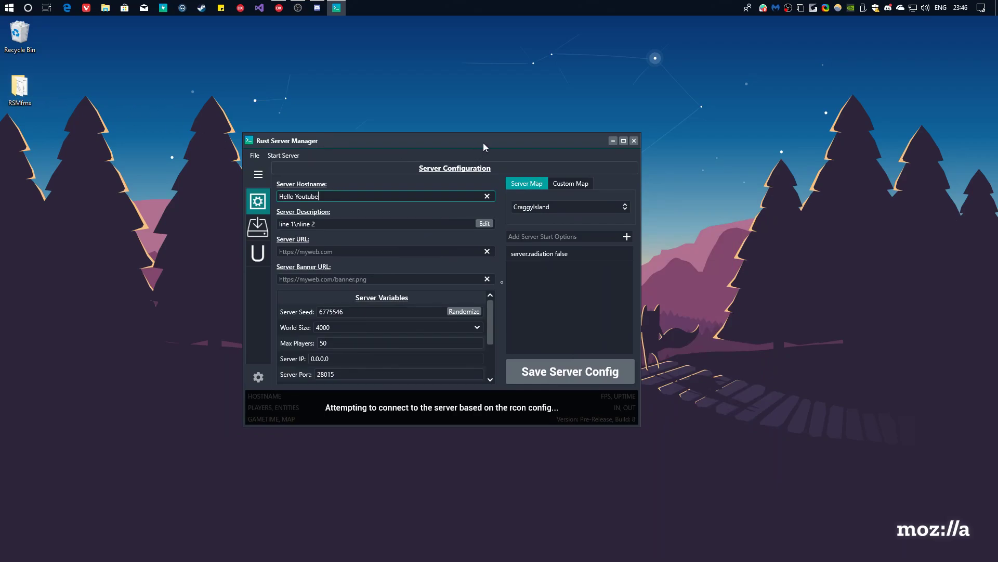
{"action": "left_click_drag", "start_coordinate": [483, 142], "coordinate": [512, 138]}
Replace the hostname 'Hello Youtube' with 'This is my awesome server!!'.
{"action": "left_click", "coordinate": [425, 219]}
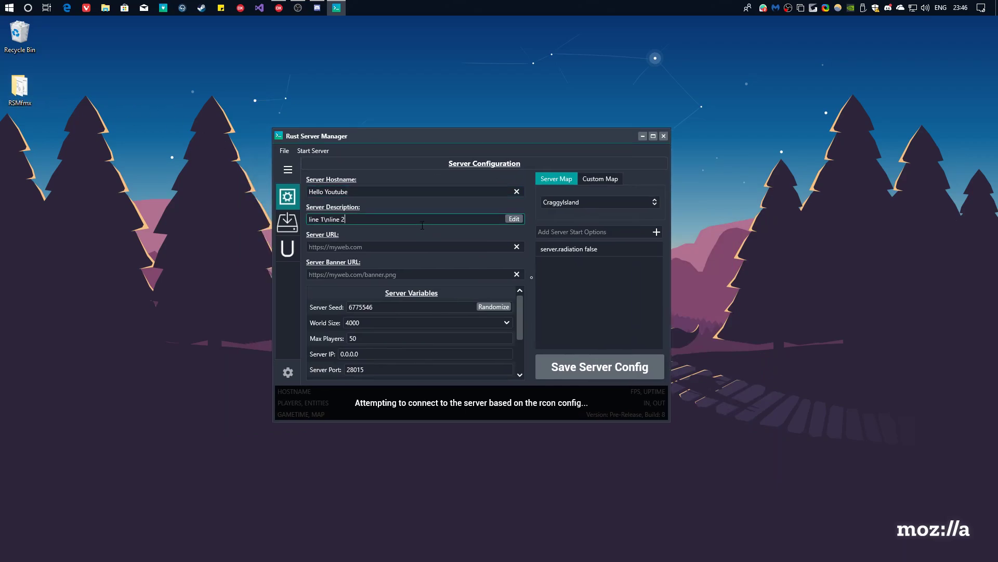
{"action": "left_click", "coordinate": [368, 190]}
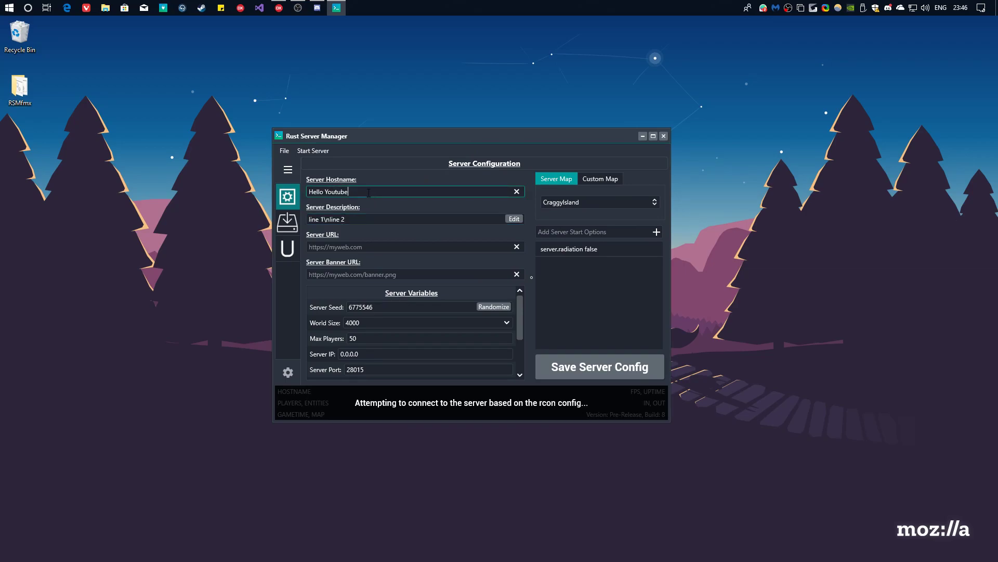
{"action": "key", "text": "ctrl+shift+Left"}
{"action": "key", "text": "ctrl+shift+Left"}
{"action": "left_click", "coordinate": [366, 193]}
{"action": "key", "text": "ctrl+shift+Left"}
{"action": "key", "text": "ctrl+shift+Left"}
{"action": "left_click", "coordinate": [375, 222]}
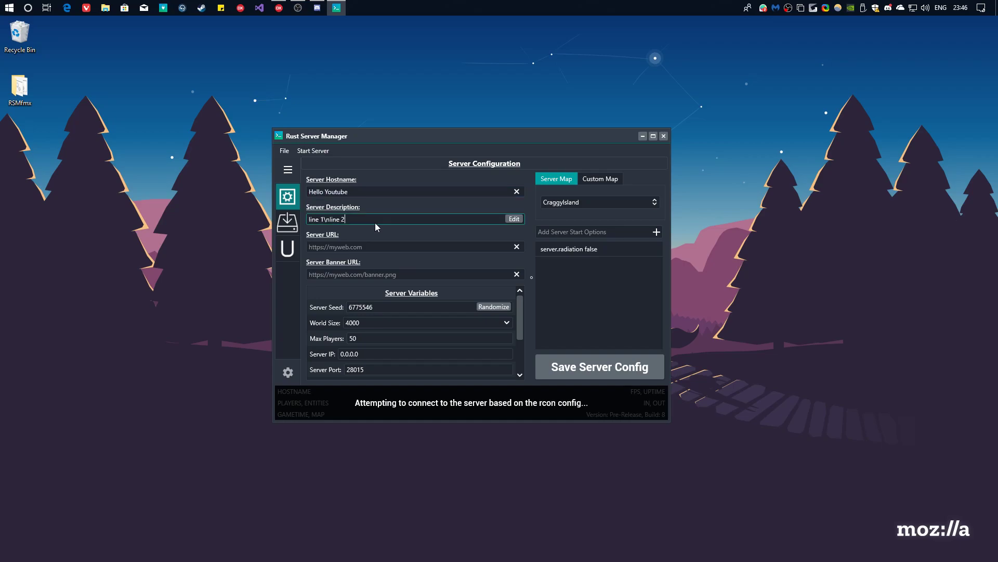
{"action": "key", "text": "shift+Tab"}
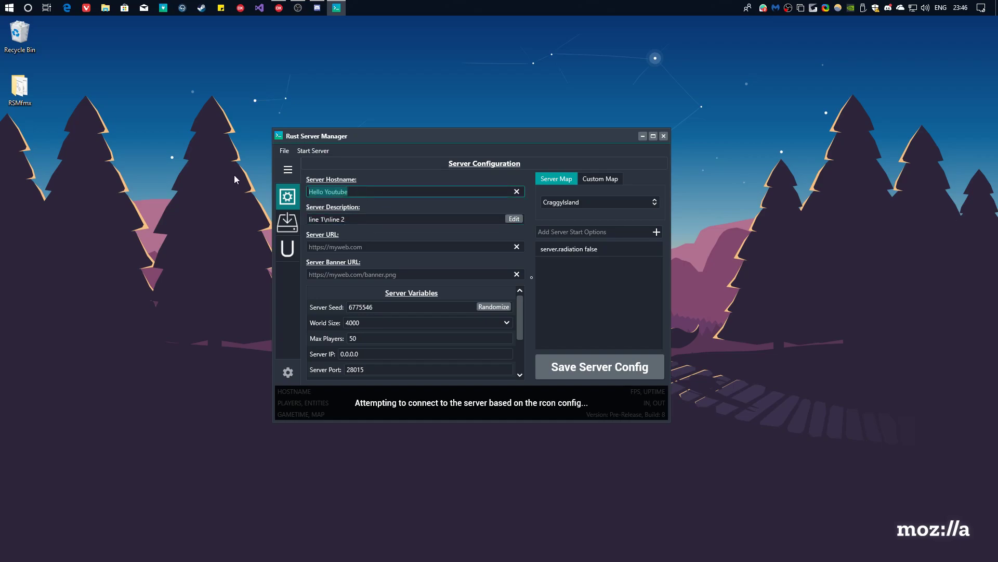
{"action": "type", "text": "This is my awesome server"}
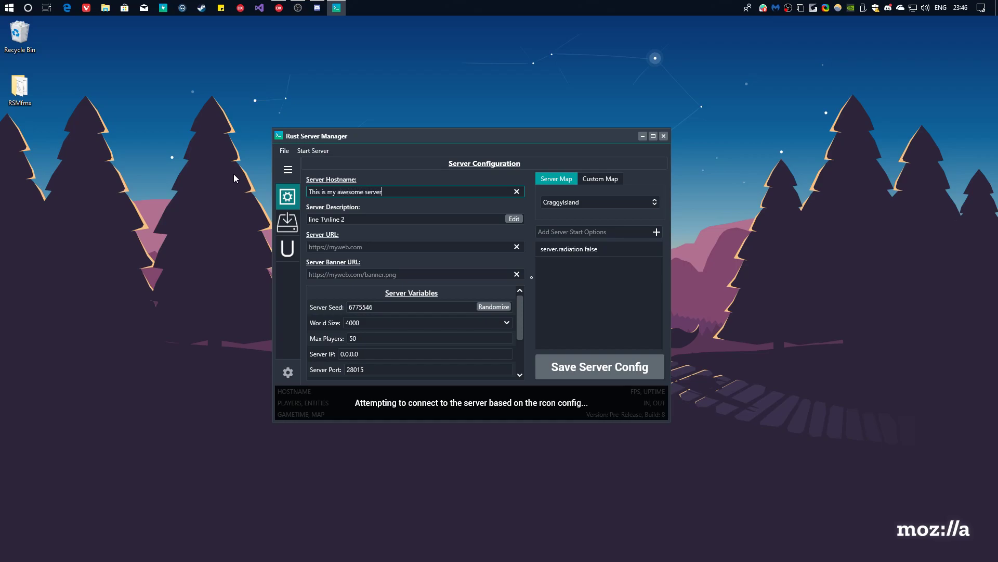
{"action": "type", "text": "!!"}
{"action": "left_click", "coordinate": [459, 219]}
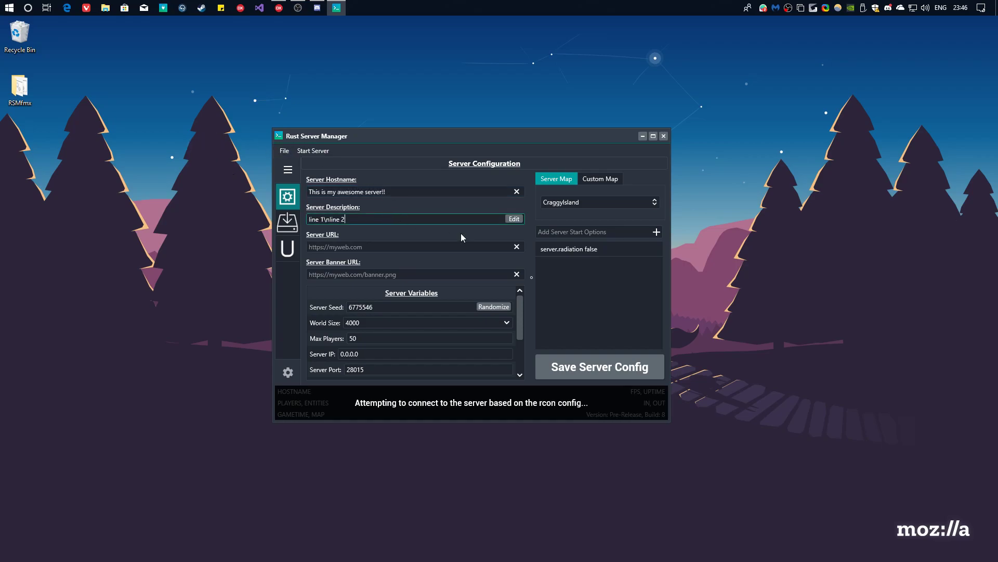
Clear the old server description and set it to 'line 1' and 'line 2' on separate lines.
{"action": "left_click", "coordinate": [513, 219]}
{"action": "left_click", "coordinate": [407, 228]}
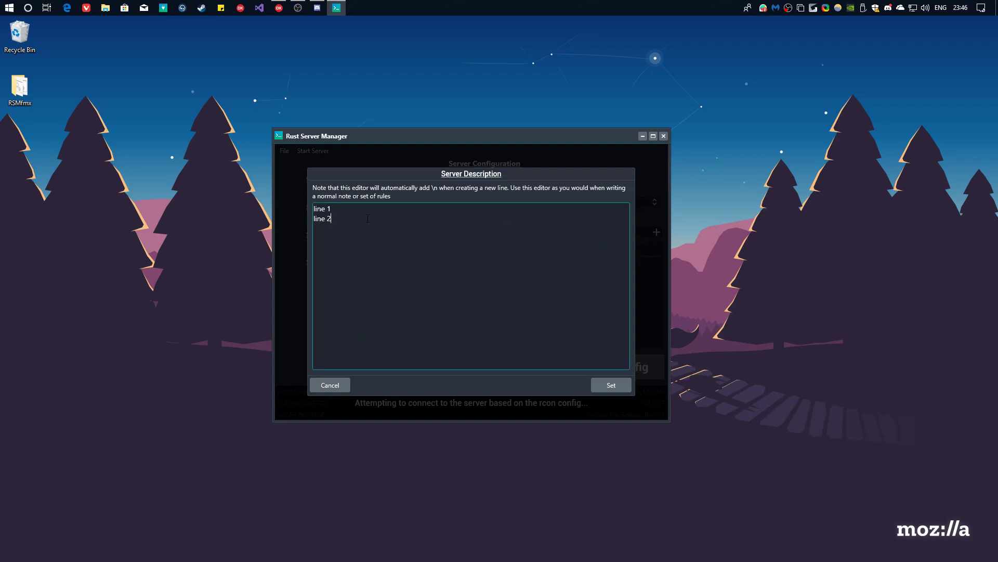
{"action": "key", "text": "ctrl+a"}
{"action": "key", "text": "BackSpace"}
{"action": "type", "text": "line 1"}
{"action": "key", "text": "Return"}
{"action": "type", "text": "line 2"}
{"action": "left_click", "coordinate": [612, 384]}
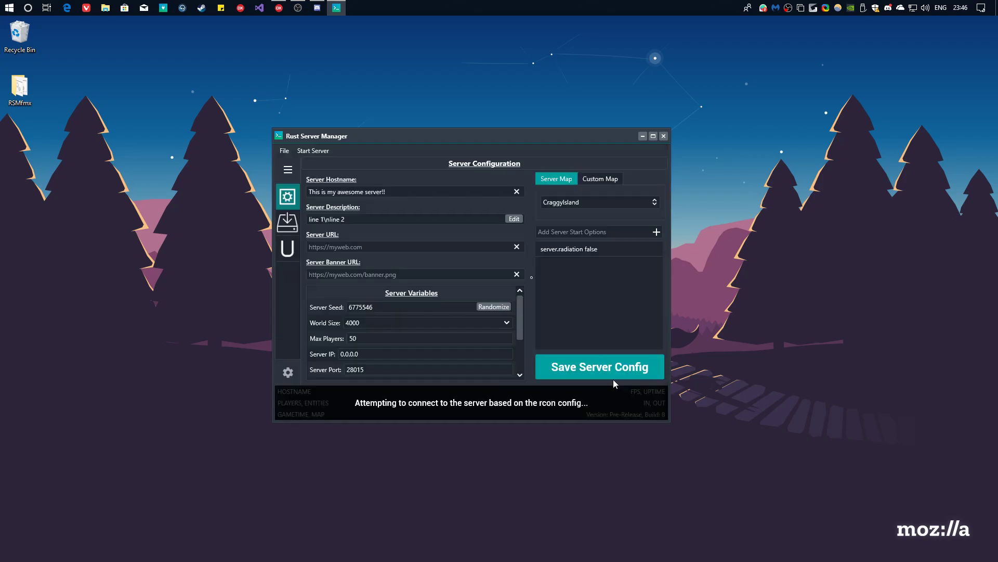
{"action": "left_click", "coordinate": [329, 224]}
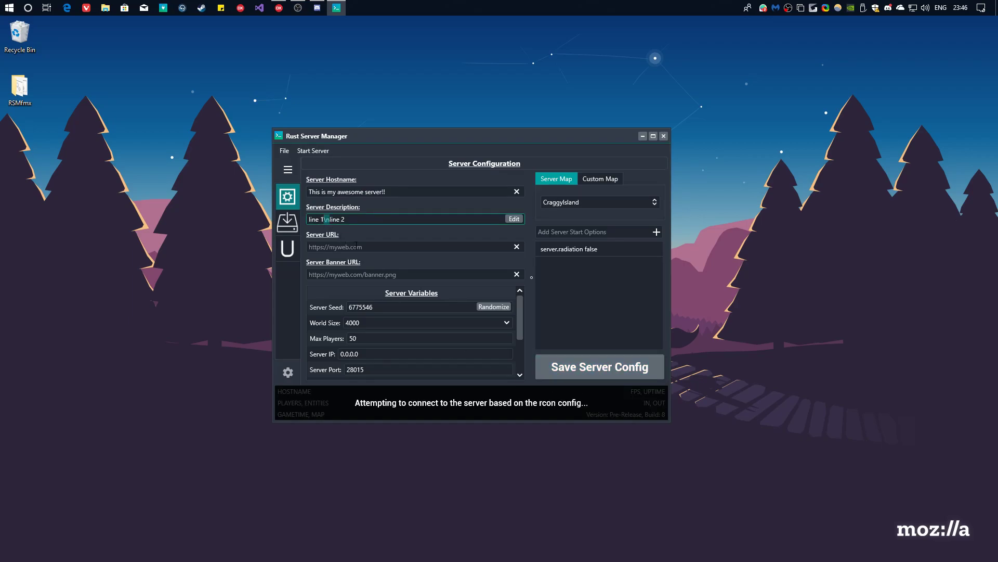
{"action": "left_click", "coordinate": [356, 245]}
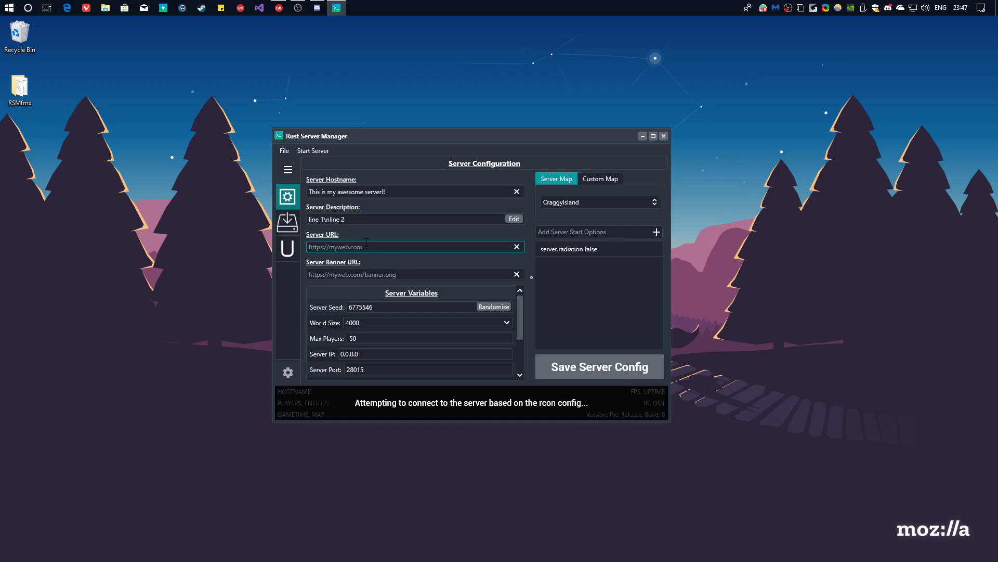
{"action": "left_click", "coordinate": [353, 273]}
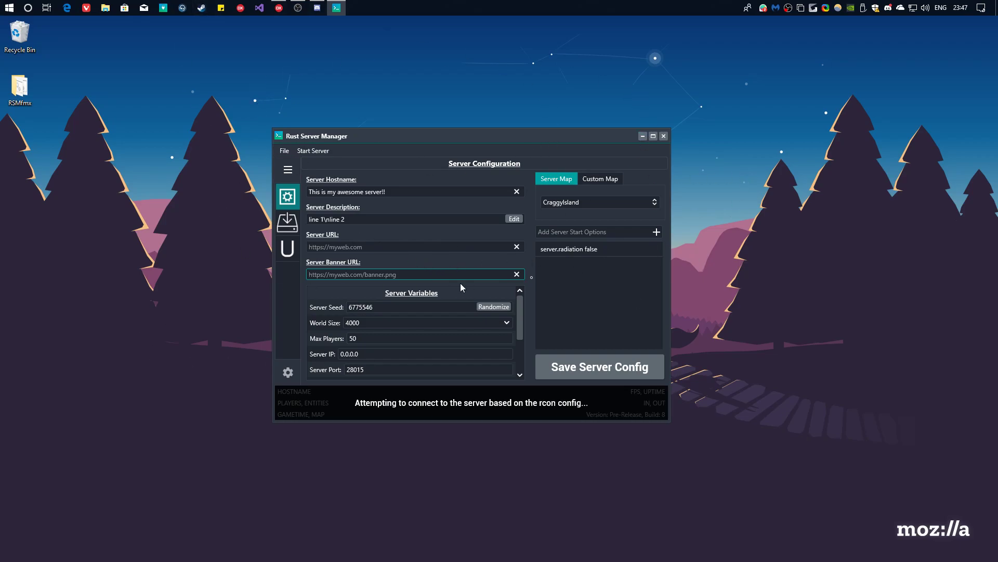
Try the Barren, Procedural Map and CraggyIsland entries in the Server Map list.
{"action": "left_click", "coordinate": [326, 309]}
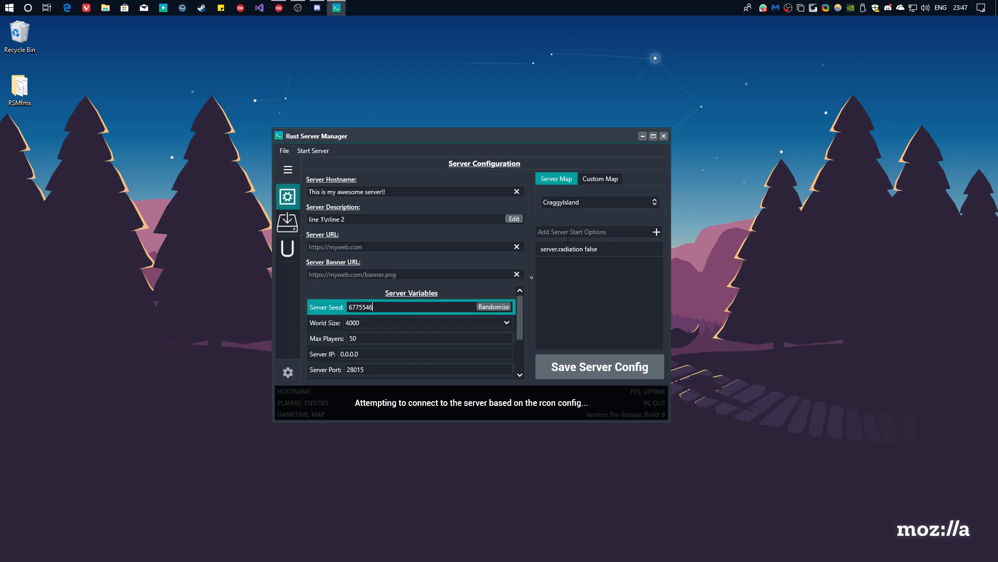
{"action": "left_click", "coordinate": [586, 201]}
{"action": "left_click", "coordinate": [572, 225]}
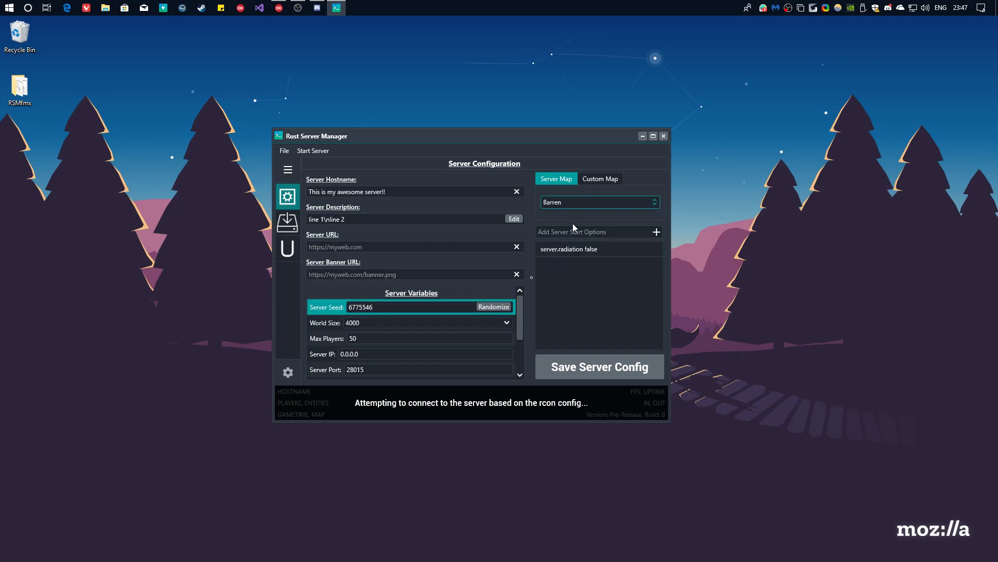
{"action": "left_click", "coordinate": [571, 204]}
{"action": "left_click", "coordinate": [570, 216]}
{"action": "left_click", "coordinate": [572, 203]}
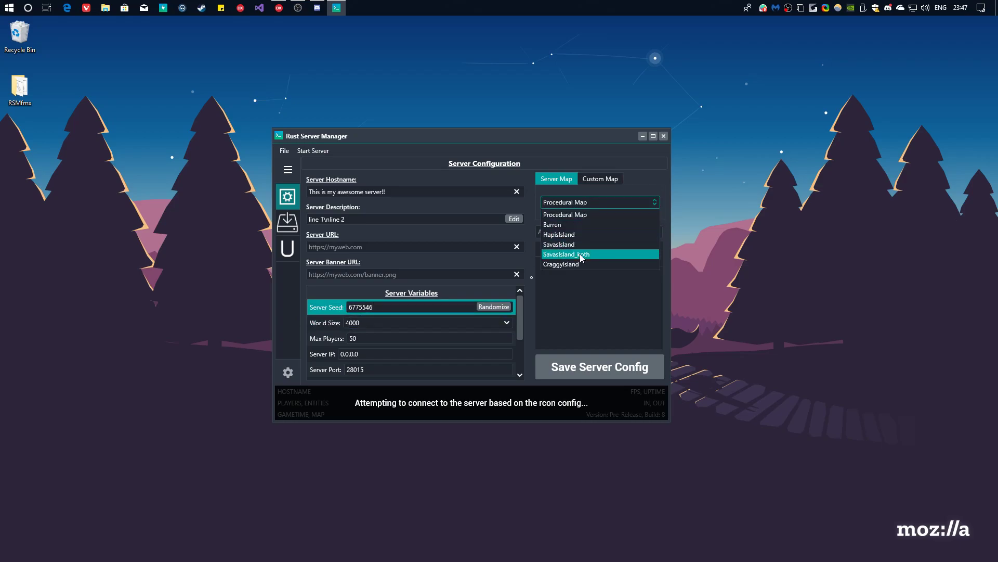
{"action": "left_click", "coordinate": [575, 265]}
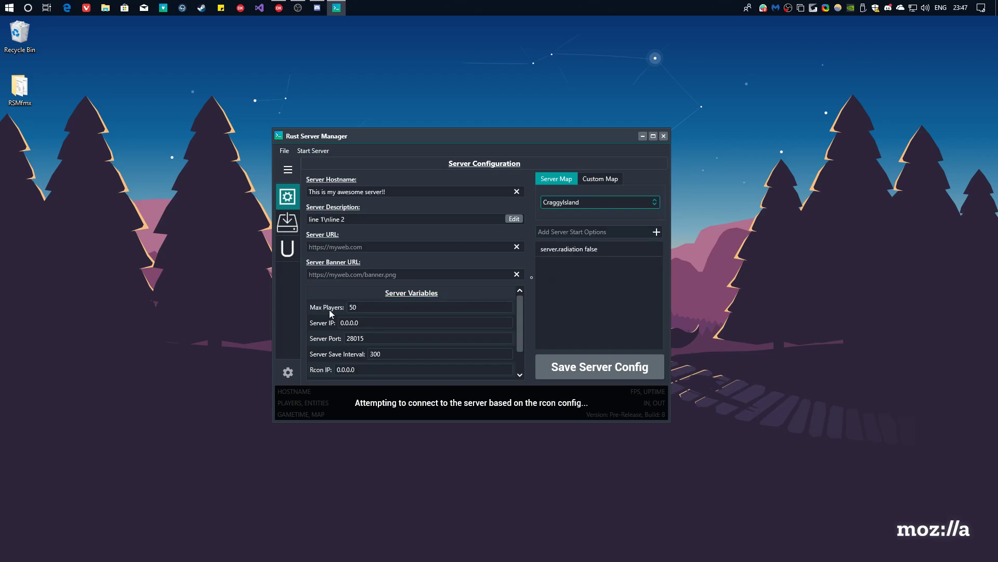
{"action": "left_click", "coordinate": [606, 206]}
{"action": "left_click", "coordinate": [578, 214]}
{"action": "left_click", "coordinate": [576, 203]}
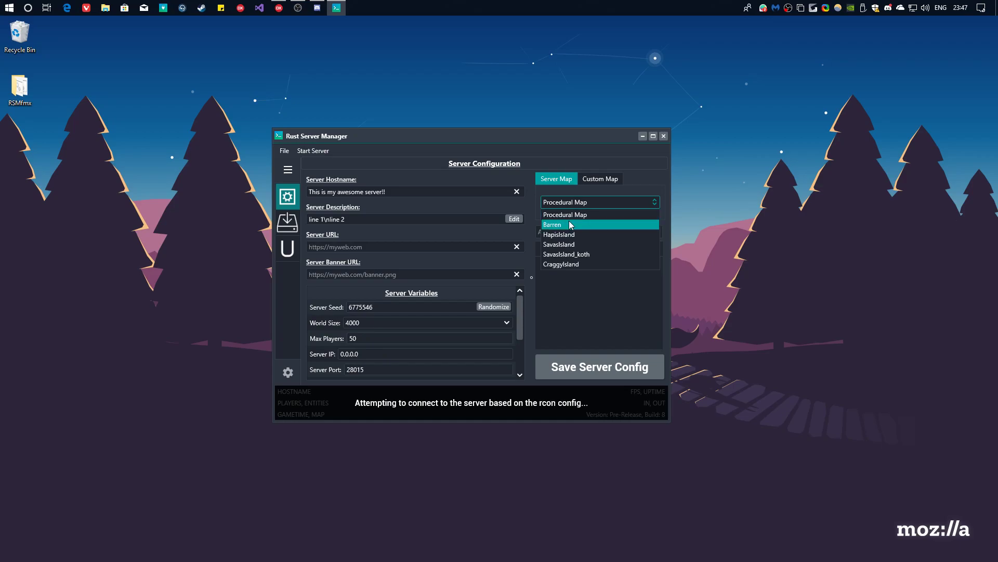
{"action": "left_click", "coordinate": [572, 225]}
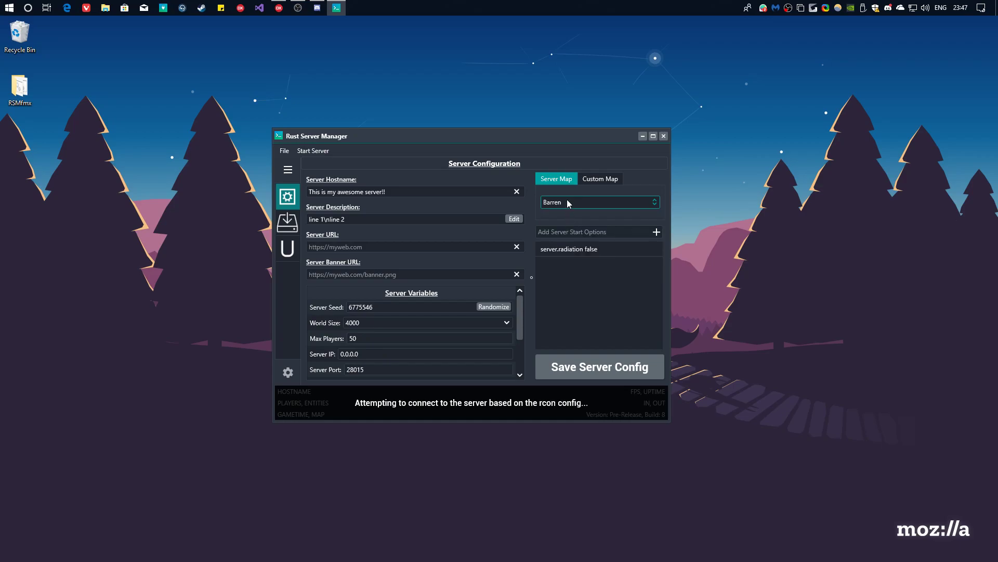
Keep switching the map between Procedural Map and Barren, ending on Procedural Map.
{"action": "left_click", "coordinate": [385, 308]}
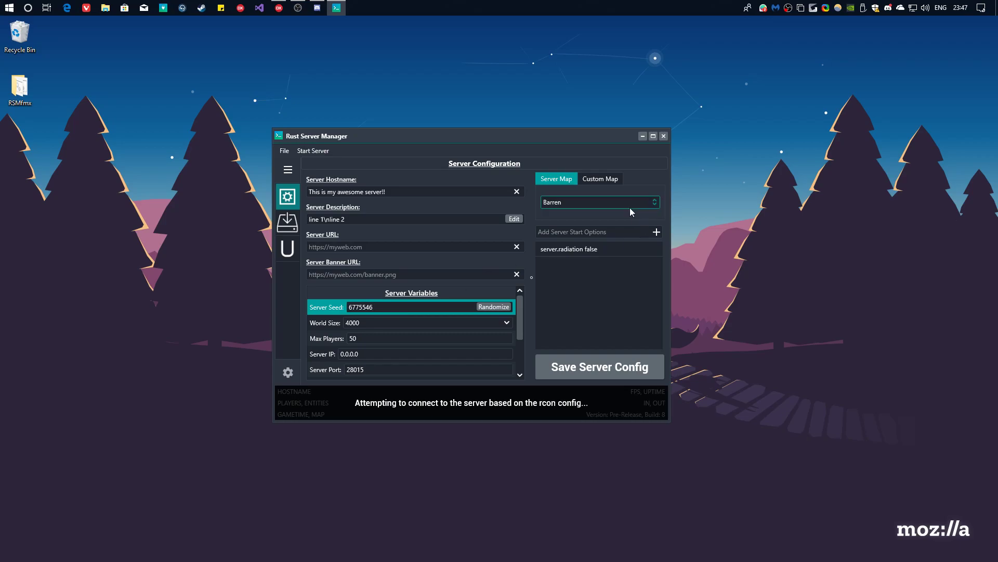
{"action": "left_click", "coordinate": [608, 207]}
{"action": "left_click", "coordinate": [591, 216]}
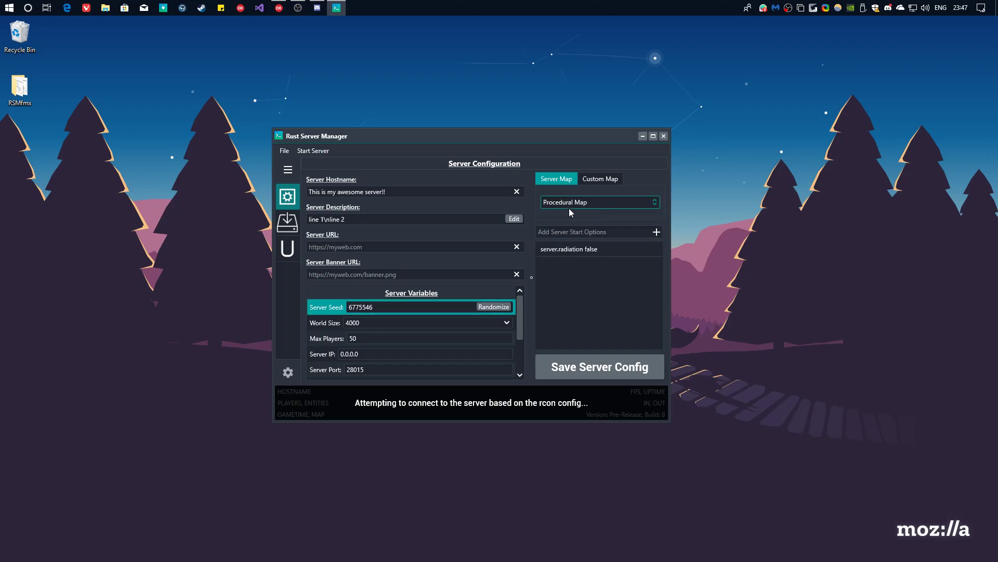
{"action": "left_click", "coordinate": [567, 205]}
{"action": "left_click", "coordinate": [573, 229]}
{"action": "left_click", "coordinate": [561, 204]}
{"action": "left_click", "coordinate": [559, 223]}
{"action": "left_click", "coordinate": [559, 202]}
{"action": "left_click", "coordinate": [559, 215]}
{"action": "left_click", "coordinate": [558, 206]}
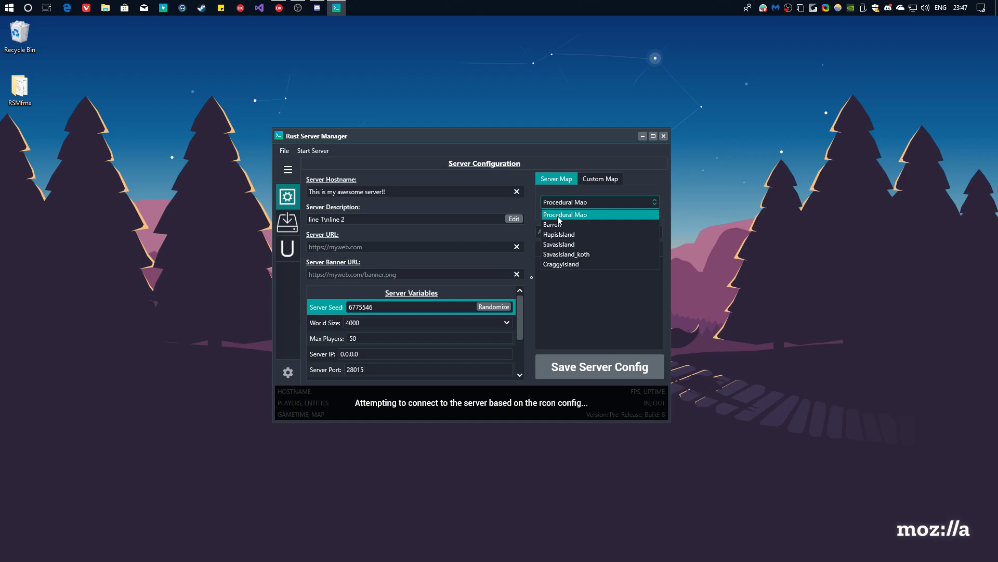
{"action": "left_click", "coordinate": [560, 215]}
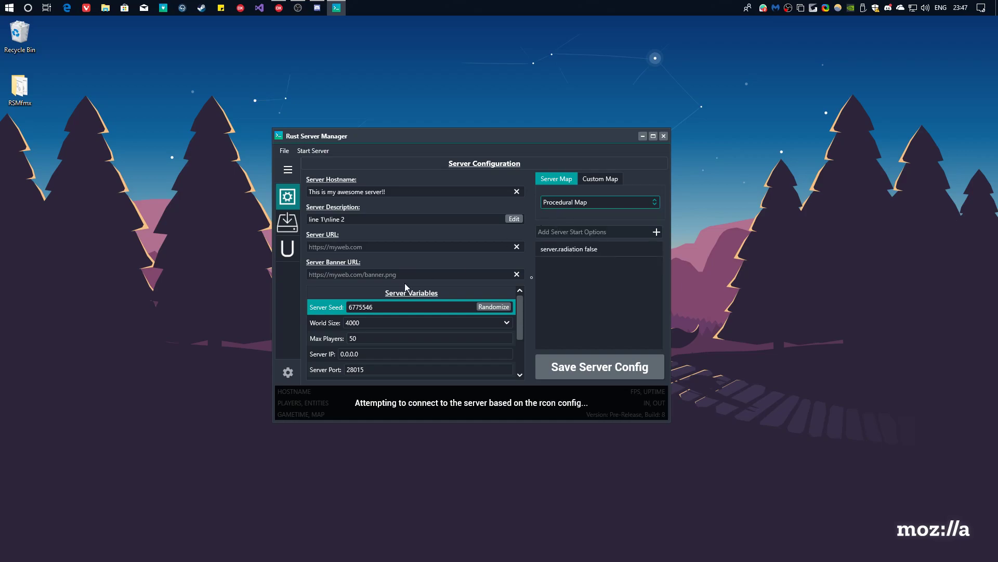
Leave the world size at 3483 and reopen the map list for CraggyIsland.
{"action": "left_click", "coordinate": [508, 322]}
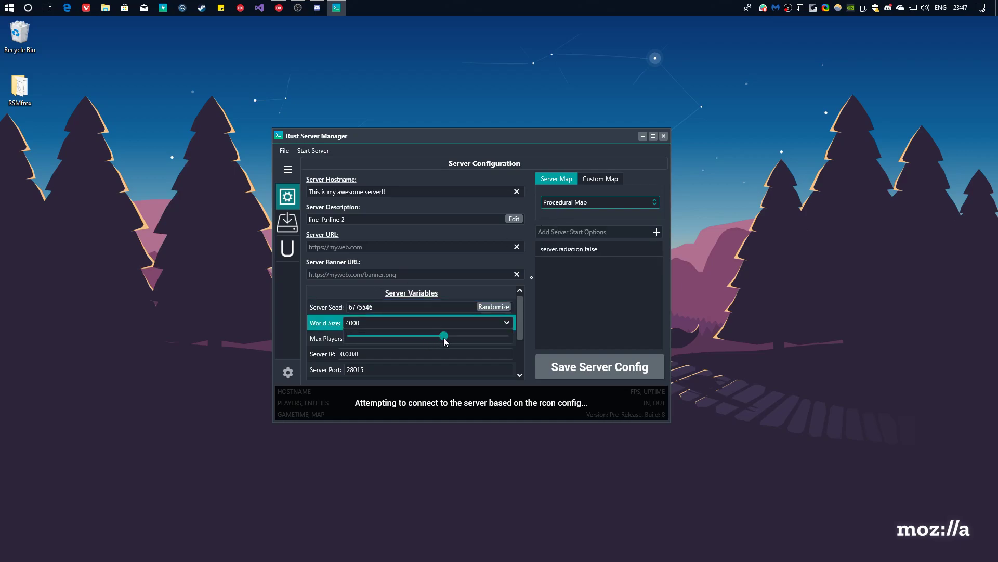
{"action": "mouse_move", "coordinate": [446, 336]}
{"action": "left_mouse_down"}
{"action": "mouse_move", "coordinate": [347, 342]}
{"action": "mouse_move", "coordinate": [538, 335]}
{"action": "mouse_move", "coordinate": [378, 352]}
{"action": "mouse_move", "coordinate": [387, 340]}
{"action": "mouse_move", "coordinate": [430, 341]}
{"action": "left_mouse_up"}
{"action": "left_click", "coordinate": [410, 322]}
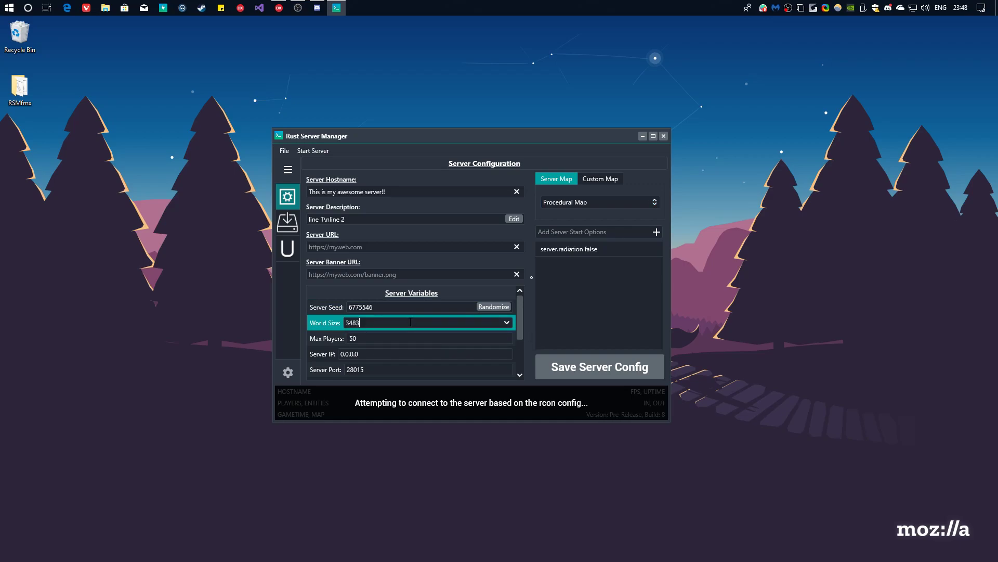
{"action": "left_click", "coordinate": [619, 204]}
{"action": "left_click", "coordinate": [568, 264]}
{"action": "scroll", "coordinate": [445, 295], "scroll_direction": "down", "scroll_amount": 1}
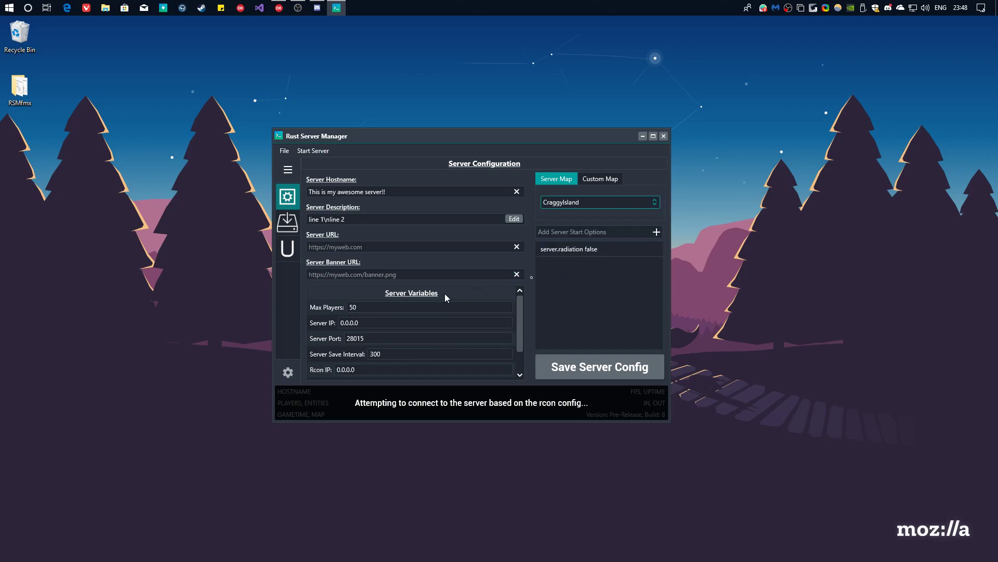
{"action": "left_click", "coordinate": [367, 306]}
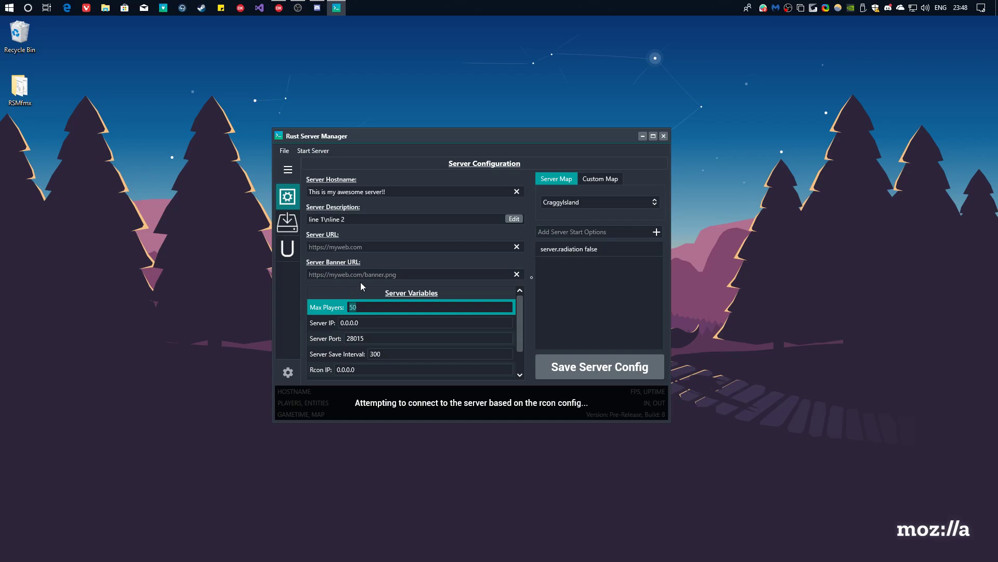
{"action": "left_click", "coordinate": [382, 321]}
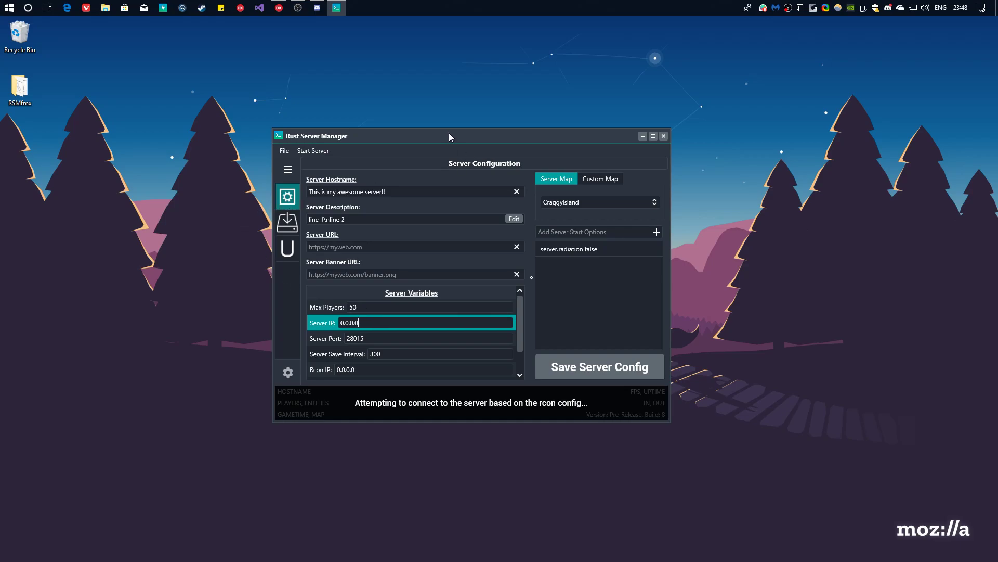
Move the manager window to the right and check the Server IP 0.0.0.0 and Server Port fields.
{"action": "left_click_drag", "start_coordinate": [449, 133], "coordinate": [289, 167]}
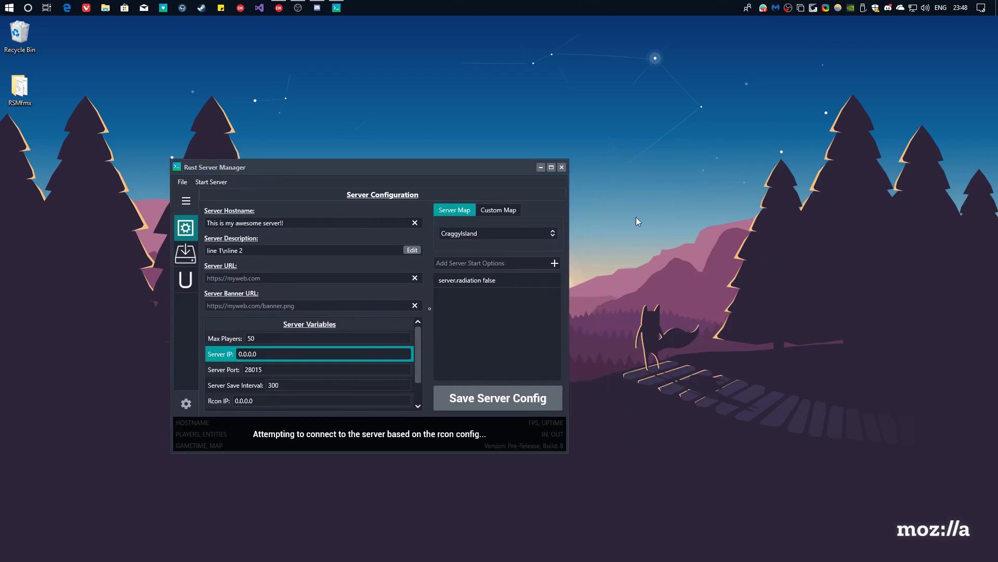
{"action": "left_click_drag", "start_coordinate": [616, 145], "coordinate": [835, 325]}
{"action": "left_click_drag", "start_coordinate": [377, 167], "coordinate": [569, 171]}
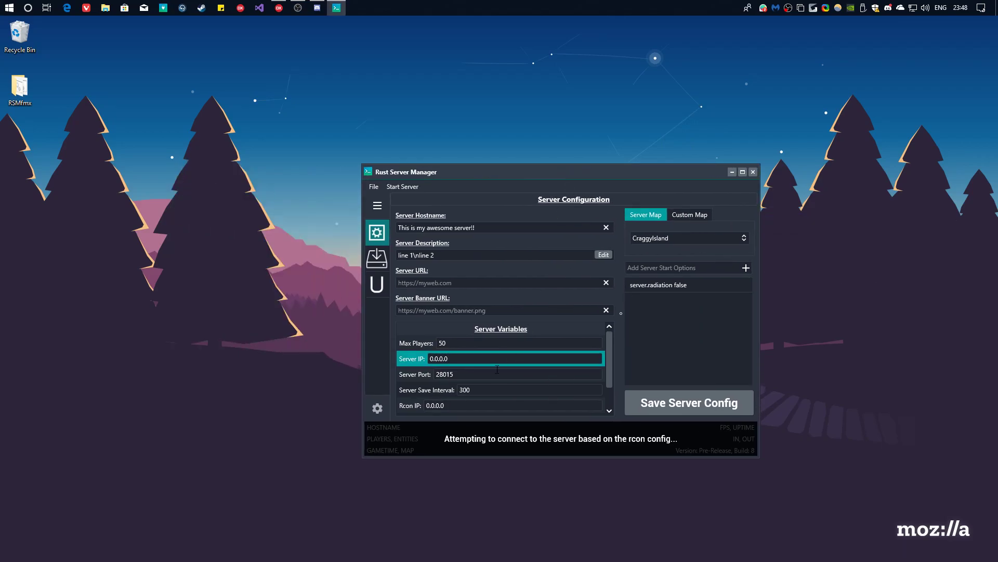
{"action": "key", "text": "Tab"}
{"action": "left_click", "coordinate": [461, 359]}
{"action": "left_click_drag", "start_coordinate": [449, 359], "coordinate": [420, 358]}
{"action": "left_click", "coordinate": [485, 357]}
{"action": "left_click", "coordinate": [475, 372]}
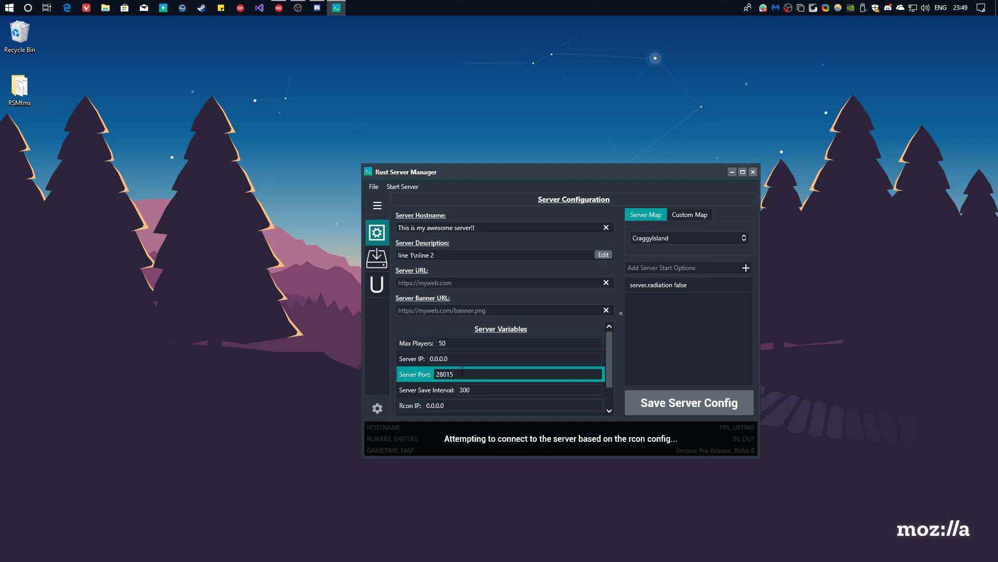
Edit the Server Port's last digit and restore it to 28015, leaving save interval 300.
{"action": "left_click_drag", "start_coordinate": [462, 375], "coordinate": [430, 373]}
{"action": "left_click", "coordinate": [475, 373]}
{"action": "left_click_drag", "start_coordinate": [461, 374], "coordinate": [437, 373]}
{"action": "left_click", "coordinate": [467, 375]}
{"action": "key", "text": "BackSpace"}
{"action": "type", "text": "7"}
{"action": "key", "text": "BackSpace"}
{"action": "type", "text": "5"}
{"action": "left_click", "coordinate": [429, 392]}
{"action": "scroll", "coordinate": [447, 385], "scroll_direction": "down", "scroll_amount": 1}
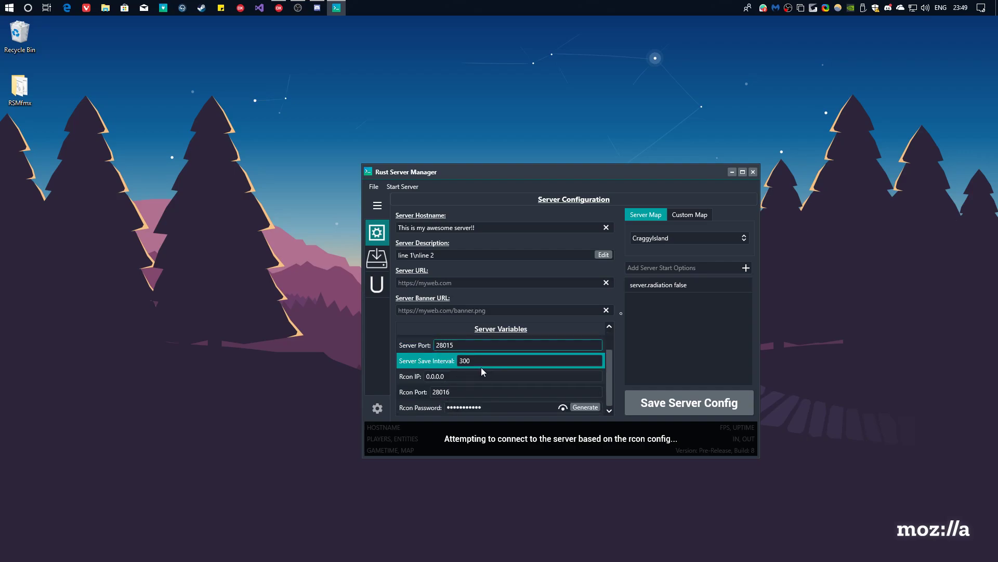
{"action": "left_click", "coordinate": [483, 360]}
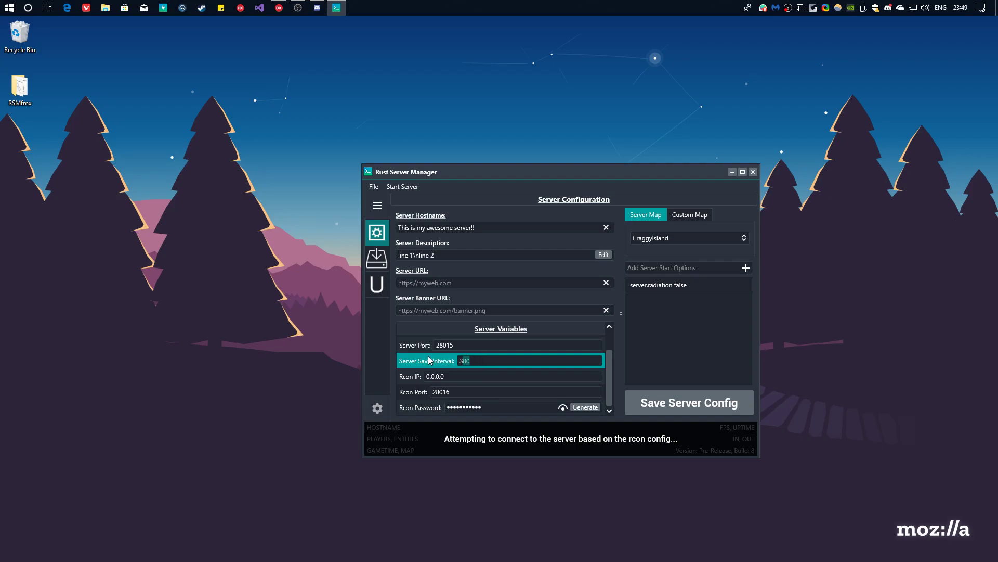
Check the Rcon IP 0.0.0.0 and Rcon Port 28016, leaving them unchanged.
{"action": "left_click", "coordinate": [473, 377]}
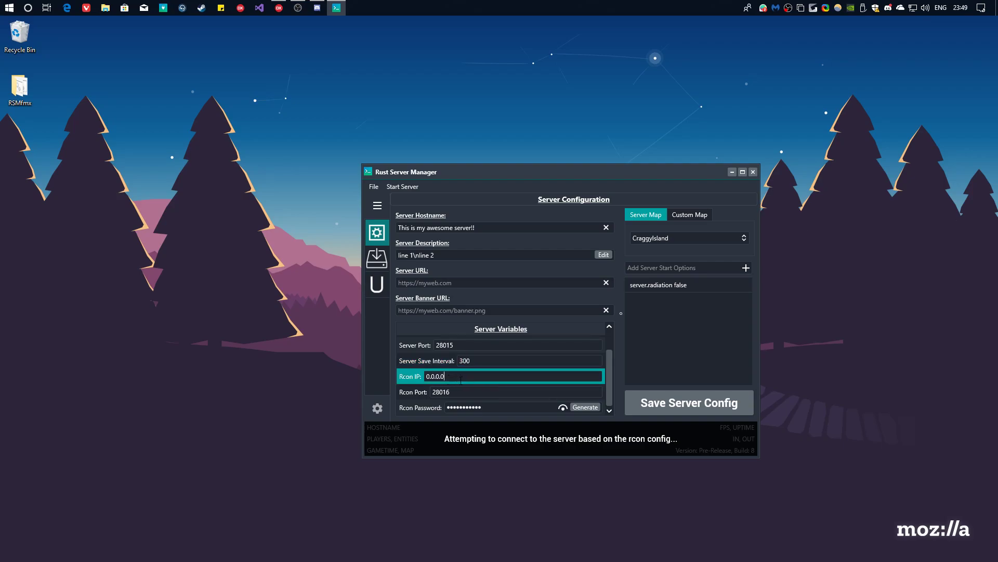
{"action": "scroll", "coordinate": [461, 380], "scroll_direction": "up", "scroll_amount": 1}
{"action": "left_click", "coordinate": [454, 349]}
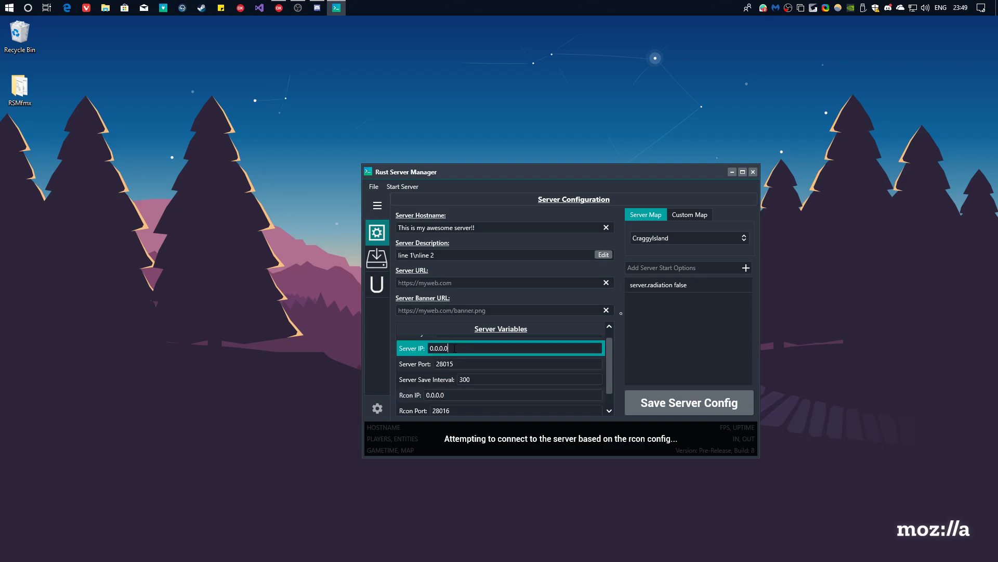
{"action": "scroll", "coordinate": [470, 385], "scroll_direction": "down", "scroll_amount": 1}
{"action": "left_click", "coordinate": [458, 375]}
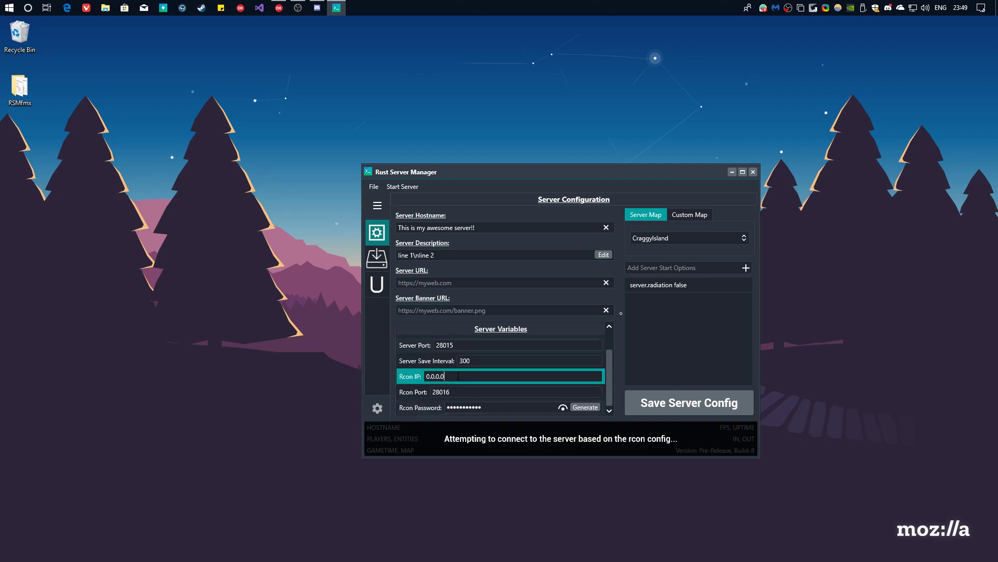
{"action": "left_click", "coordinate": [462, 392]}
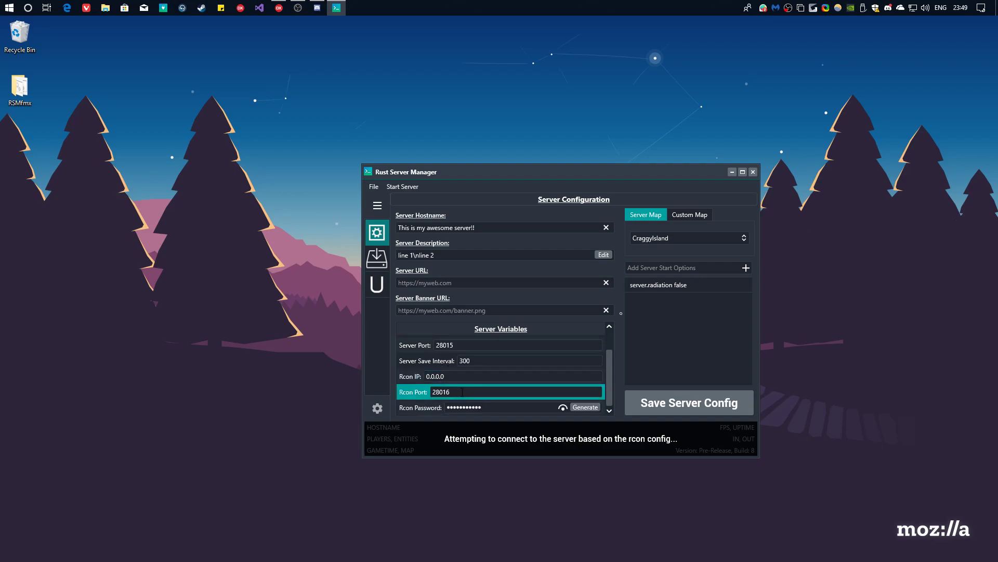
{"action": "left_click_drag", "start_coordinate": [457, 392], "coordinate": [433, 392]}
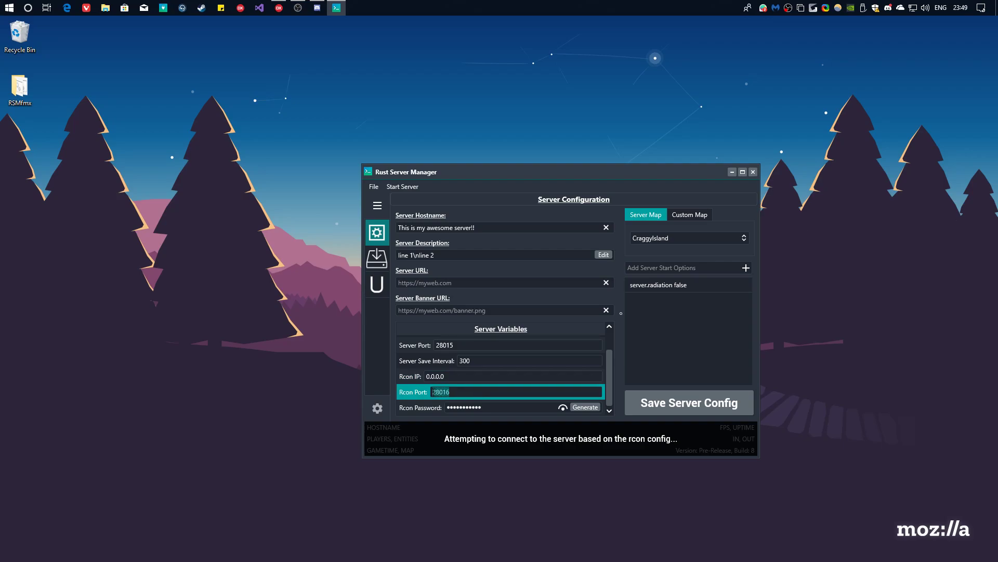
{"action": "left_click", "coordinate": [464, 346]}
{"action": "left_click", "coordinate": [454, 392]}
{"action": "double_click", "coordinate": [454, 392]}
{"action": "left_click_drag", "start_coordinate": [457, 347], "coordinate": [437, 346]}
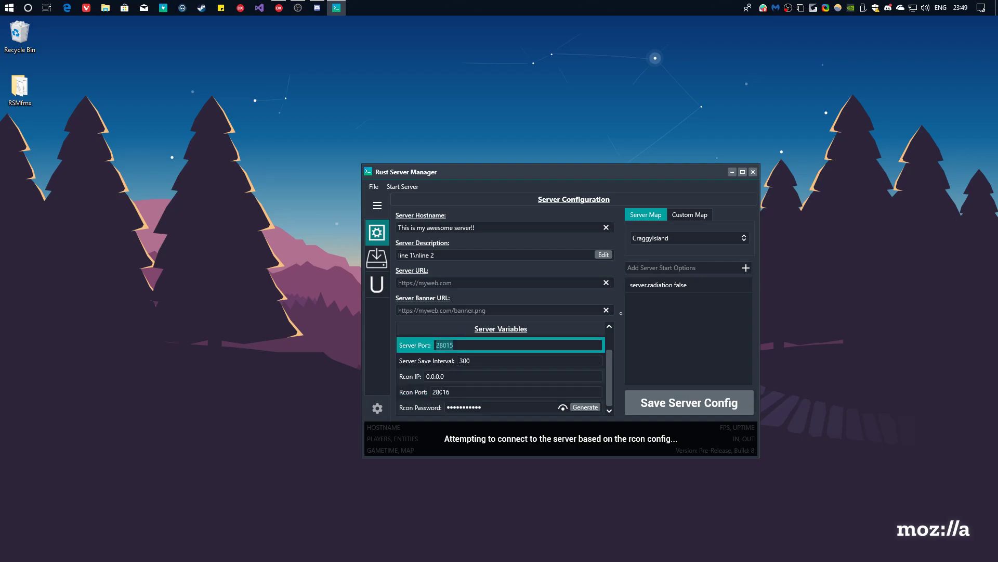
{"action": "left_click", "coordinate": [440, 392]}
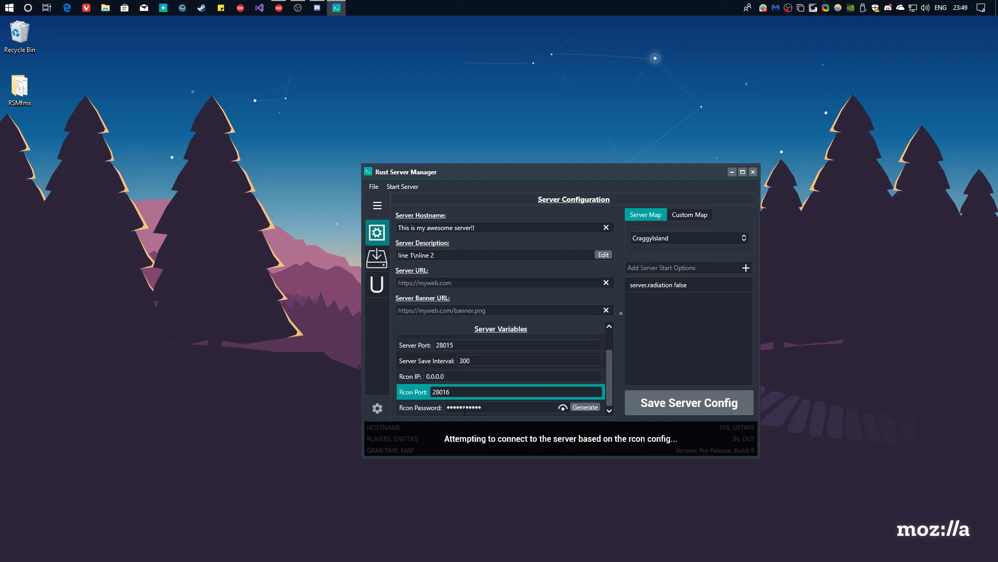
Generate a new Rcon password and hand-edit its ending.
{"action": "left_click", "coordinate": [561, 409]}
{"action": "left_click", "coordinate": [562, 409]}
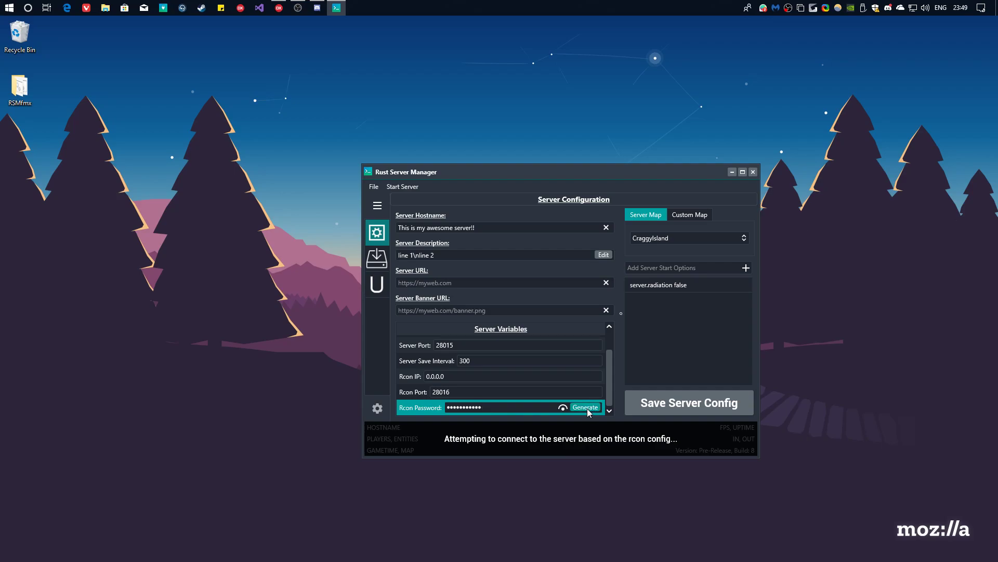
{"action": "left_click", "coordinate": [571, 408]}
{"action": "left_click", "coordinate": [560, 409]}
{"action": "left_click", "coordinate": [561, 408]}
{"action": "key", "text": "BackSpace"}
{"action": "key", "text": "BackSpace"}
{"action": "key", "text": "BackSpace"}
{"action": "key", "text": "BackSpace"}
{"action": "key", "text": "BackSpace"}
{"action": "key", "text": "BackSpace"}
{"action": "key", "text": "BackSpace"}
{"action": "type", "text": "123"}
{"action": "left_click", "coordinate": [562, 408]}
{"action": "left_click", "coordinate": [563, 409]}
Keep CraggyIsland, then switch to the Custom Map option and inspect its Dropbox URL.
{"action": "left_click", "coordinate": [668, 239]}
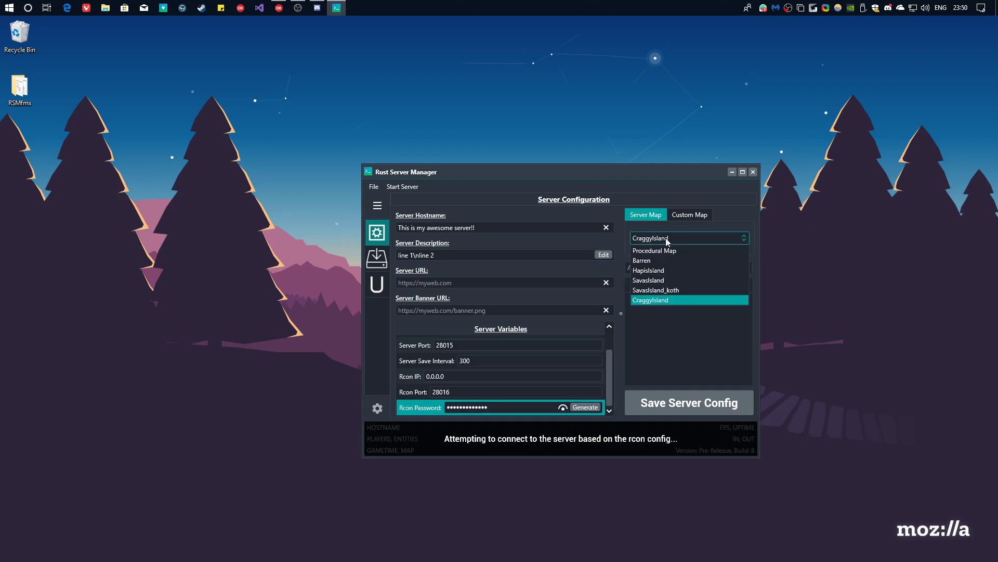
{"action": "left_click", "coordinate": [660, 300]}
{"action": "left_click_drag", "start_coordinate": [640, 172], "coordinate": [517, 193]}
{"action": "left_click", "coordinate": [567, 236]}
{"action": "left_click", "coordinate": [555, 266]}
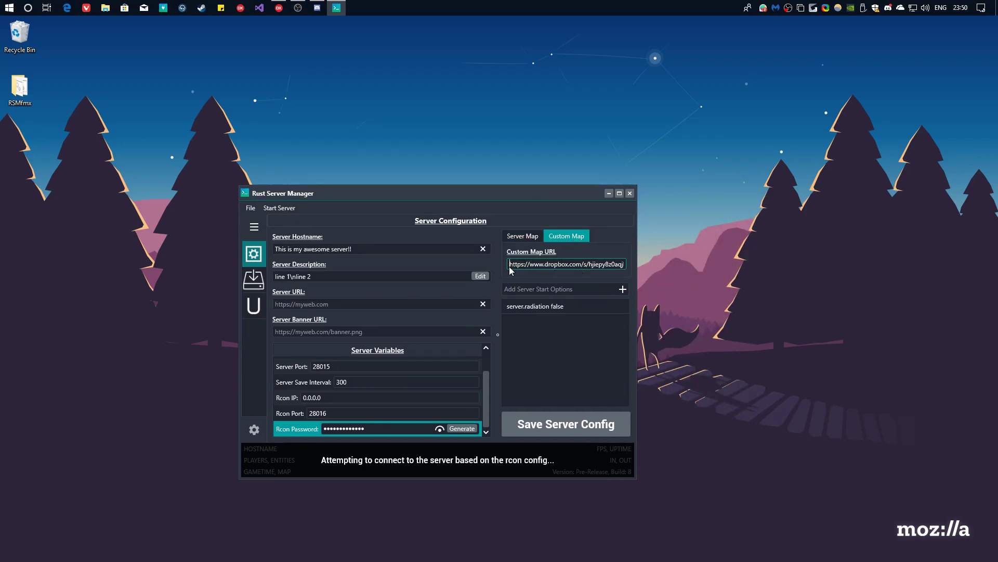
{"action": "key", "text": "ctrl+a"}
{"action": "key", "text": "Home"}
{"action": "left_click", "coordinate": [521, 284]}
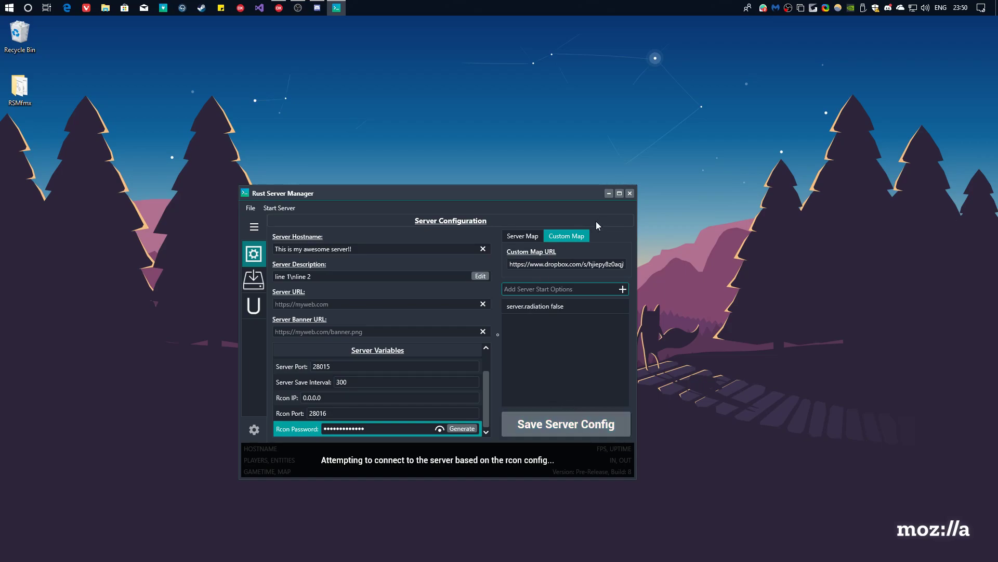
Remove the server.radiation false start option and return to the standard Server Map option.
{"action": "left_click", "coordinate": [569, 304]}
{"action": "right_click", "coordinate": [569, 305]}
{"action": "left_click", "coordinate": [583, 314]}
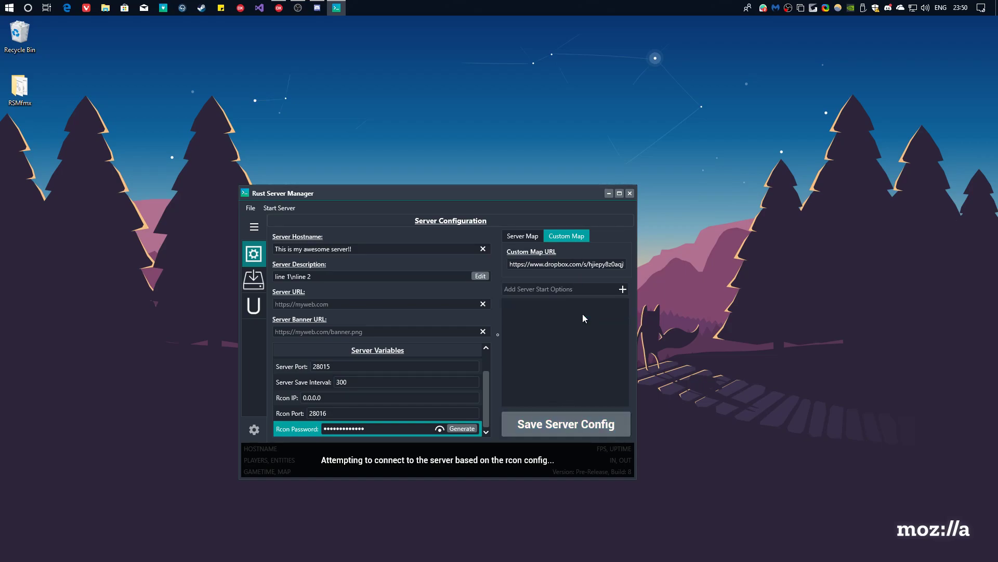
{"action": "left_click", "coordinate": [555, 289]}
{"action": "left_click", "coordinate": [523, 236]}
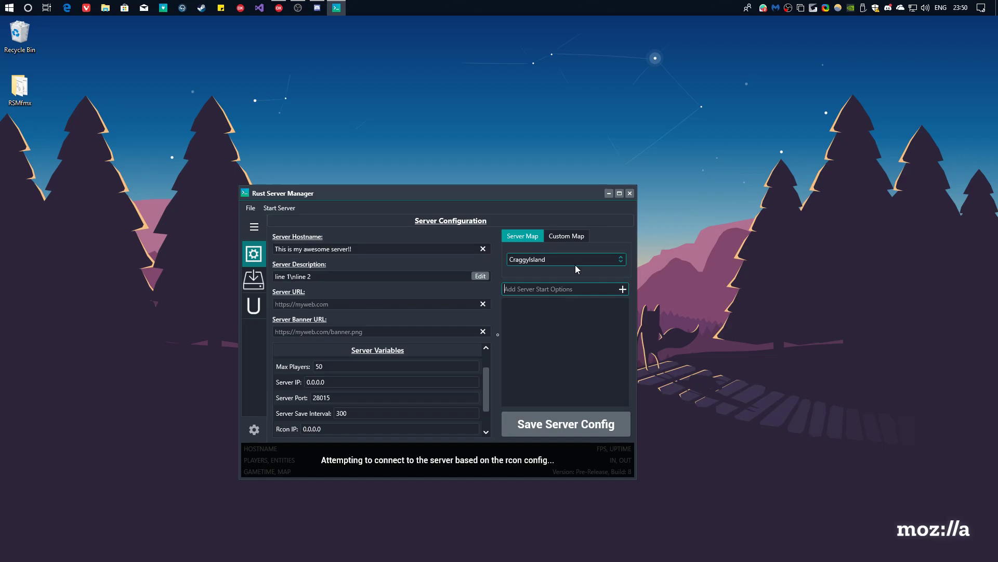
Re-add 'server.radiation false' to the server start options.
{"action": "type", "text": "server.radiation false"}
{"action": "left_click", "coordinate": [622, 288]}
{"action": "left_click", "coordinate": [545, 385]}
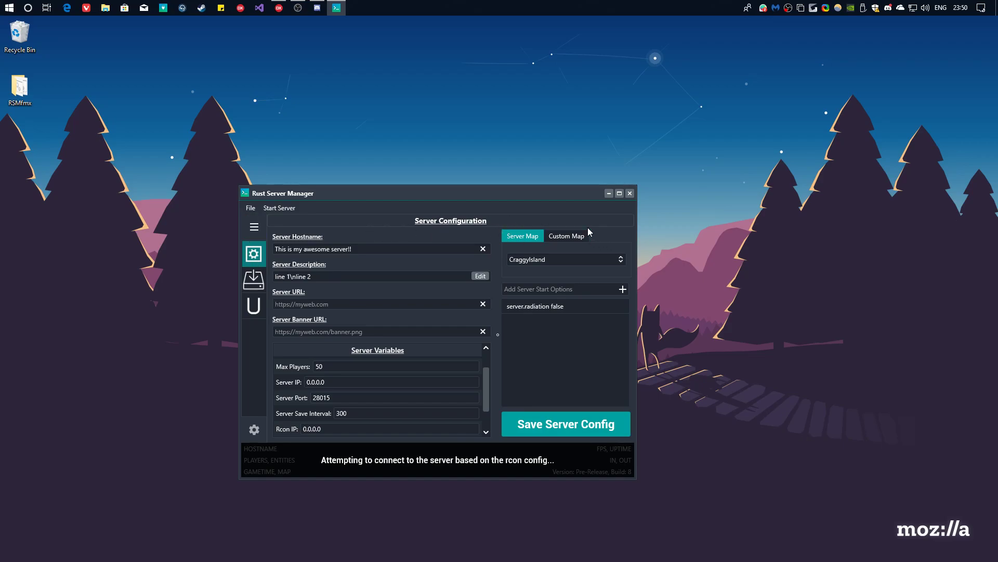
{"action": "left_click", "coordinate": [255, 229]}
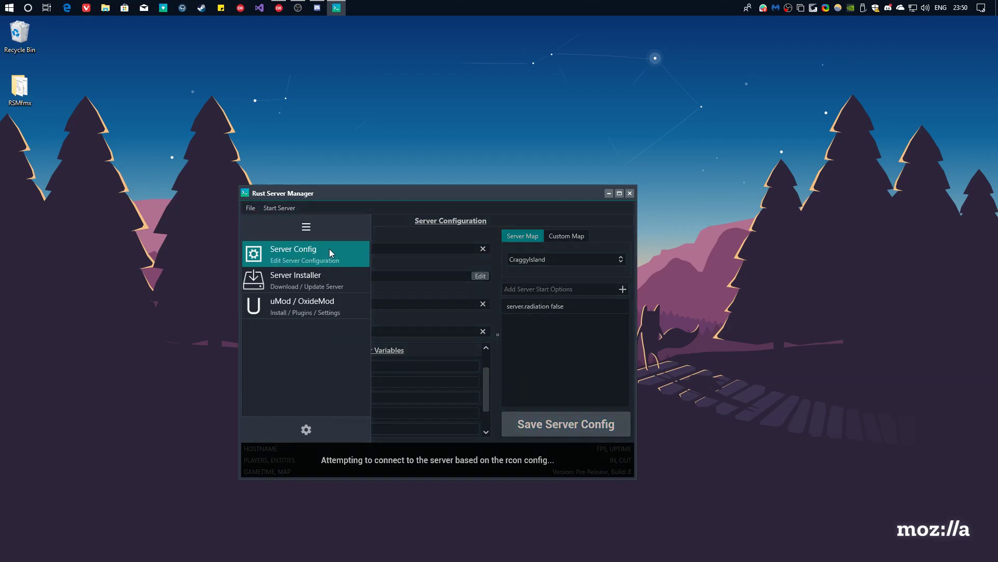
Go to the Server Installer section and reposition the manager window.
{"action": "left_click", "coordinate": [284, 281]}
{"action": "left_click", "coordinate": [340, 305]}
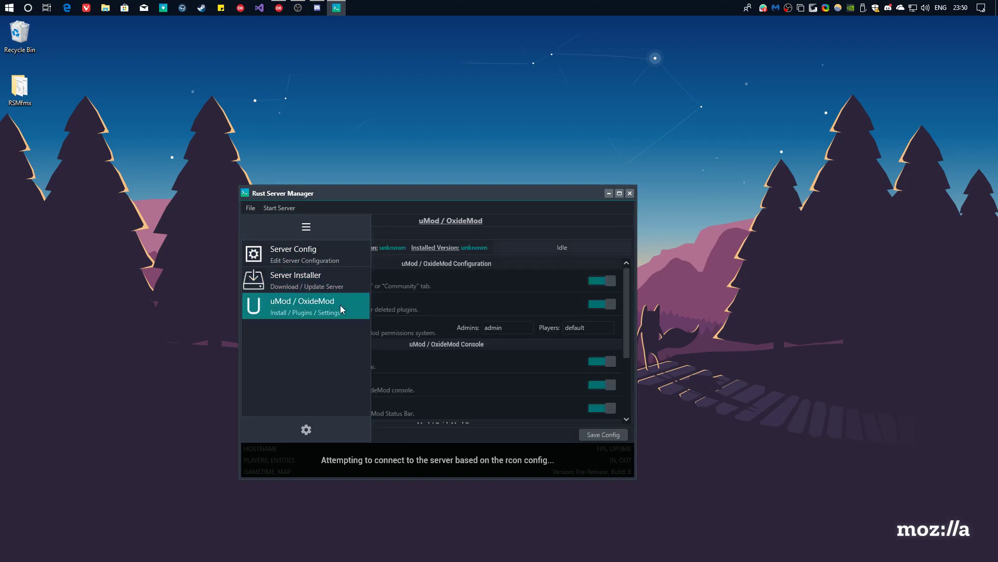
{"action": "left_click", "coordinate": [344, 286]}
{"action": "left_click", "coordinate": [392, 284]}
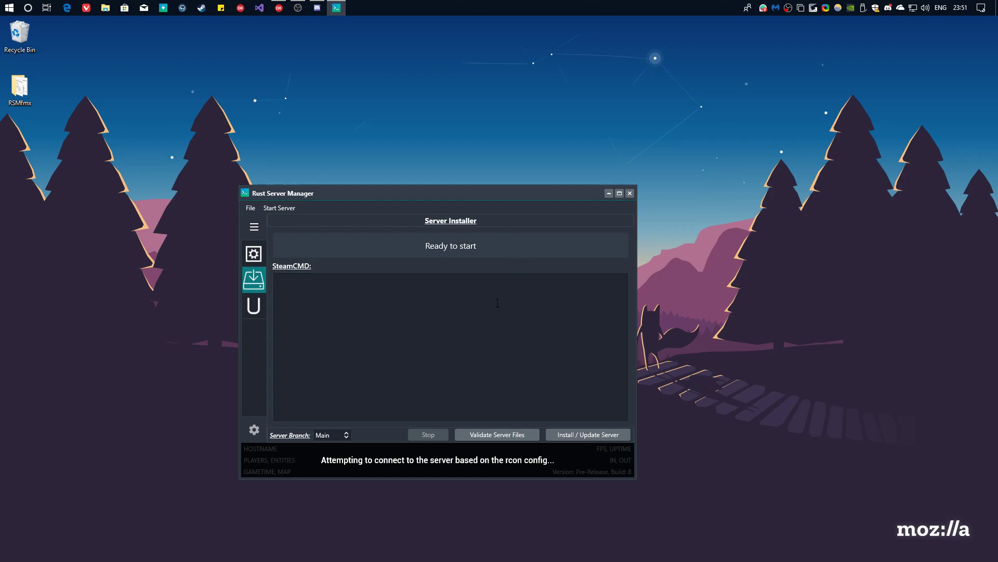
{"action": "left_click", "coordinate": [545, 322]}
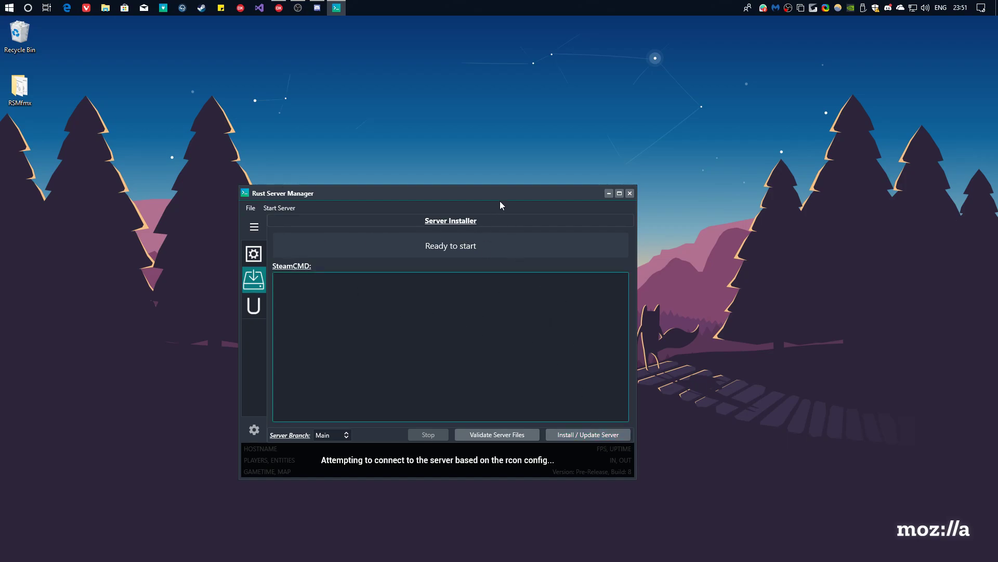
{"action": "left_click_drag", "start_coordinate": [502, 193], "coordinate": [515, 151]}
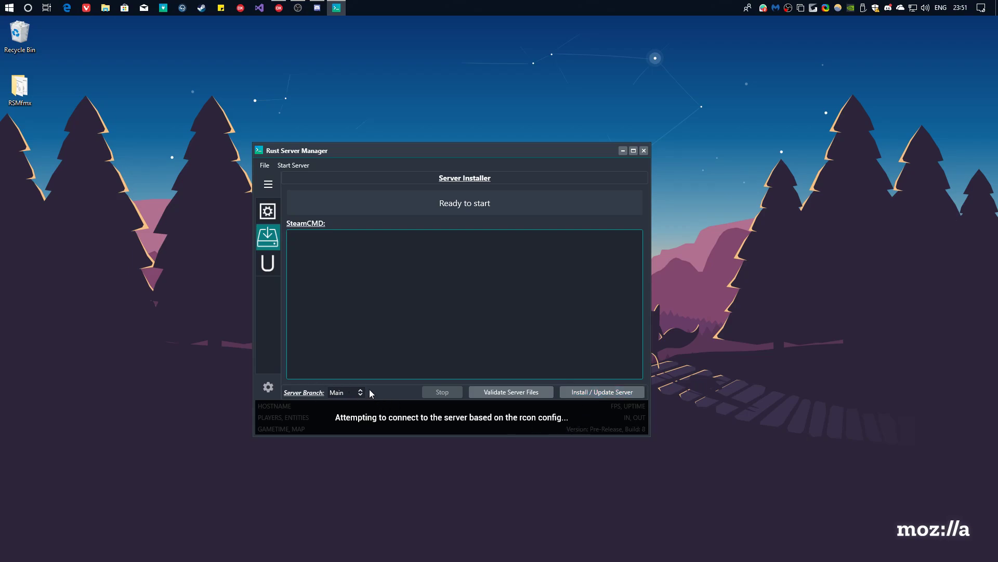
Run Install / Update Server on the Main branch; SteamCMD reports App 258550 already up to date.
{"action": "left_click", "coordinate": [345, 392]}
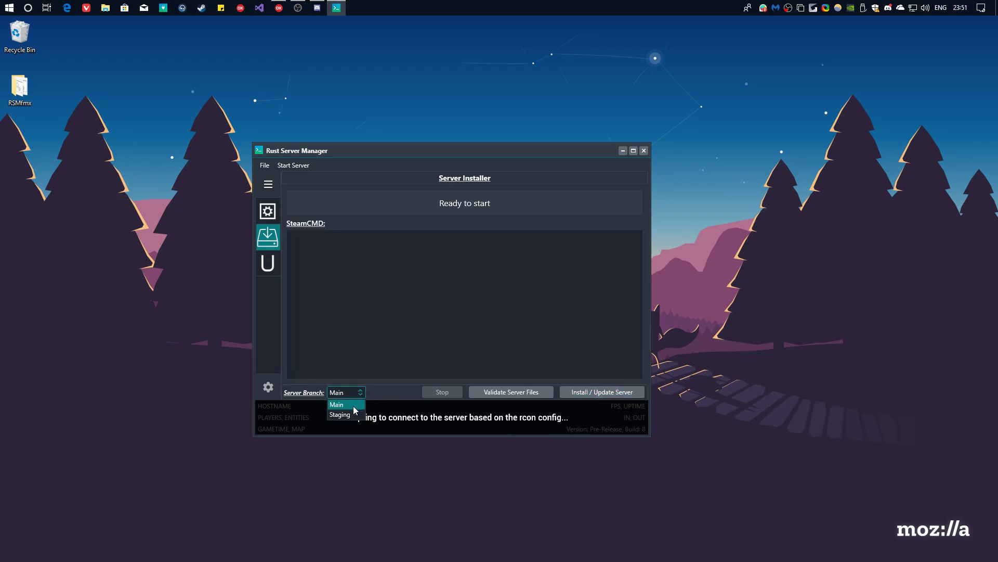
{"action": "left_click", "coordinate": [353, 414]}
{"action": "left_click", "coordinate": [347, 393]}
{"action": "left_click", "coordinate": [344, 405]}
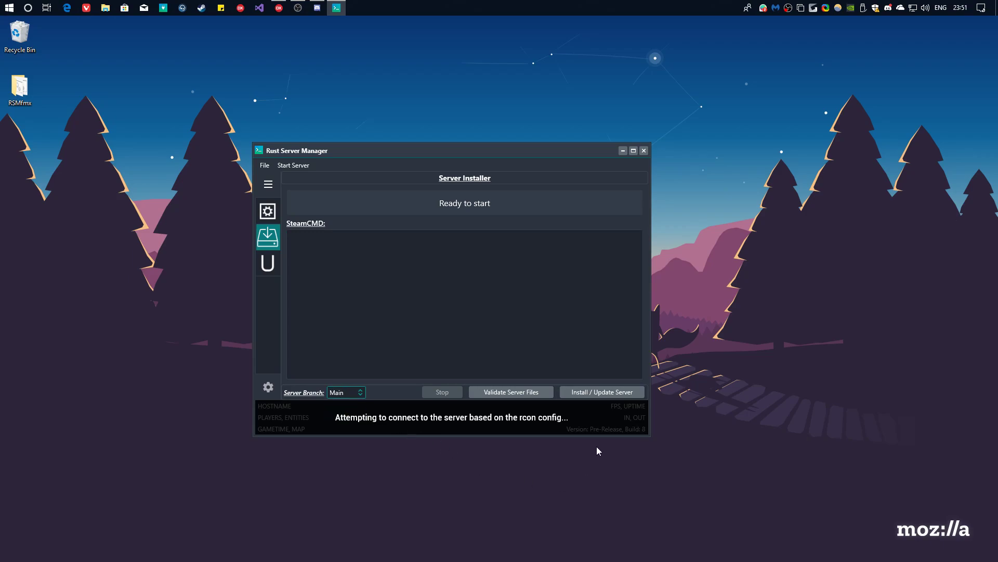
{"action": "left_click", "coordinate": [614, 395]}
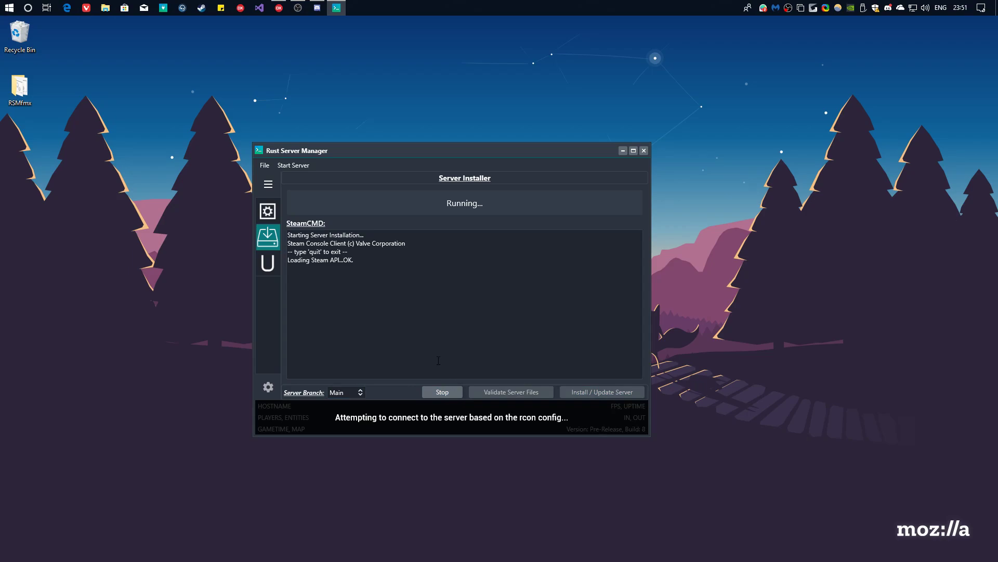
{"action": "left_click", "coordinate": [378, 285]}
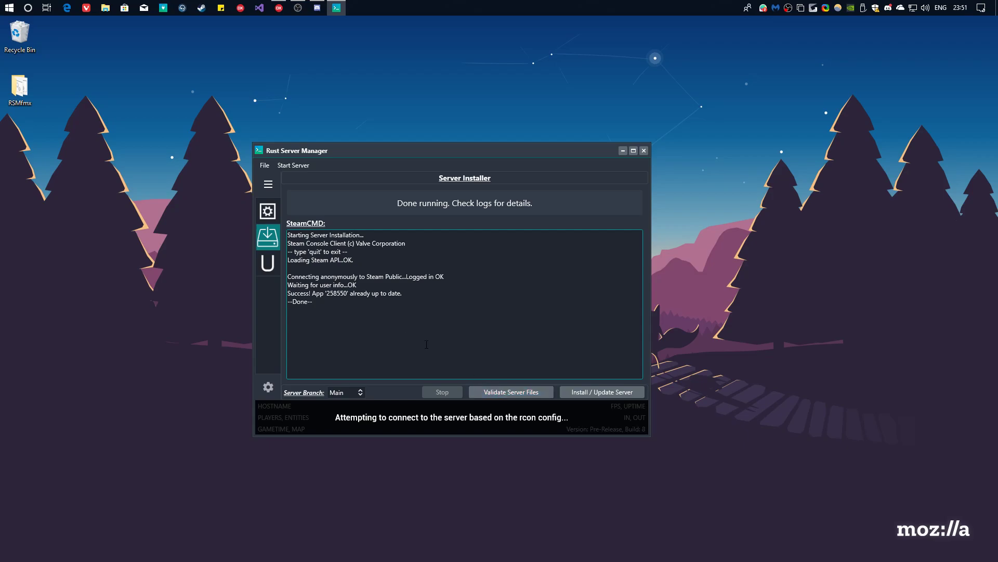
{"action": "left_click", "coordinate": [273, 270]}
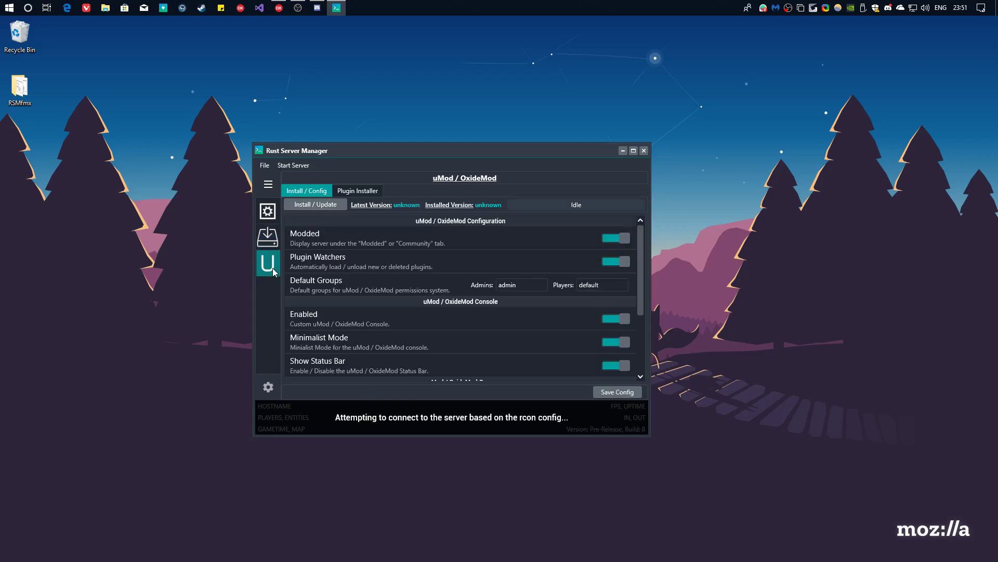
{"action": "left_click", "coordinate": [379, 240]}
{"action": "left_click_drag", "start_coordinate": [344, 151], "coordinate": [257, 183]}
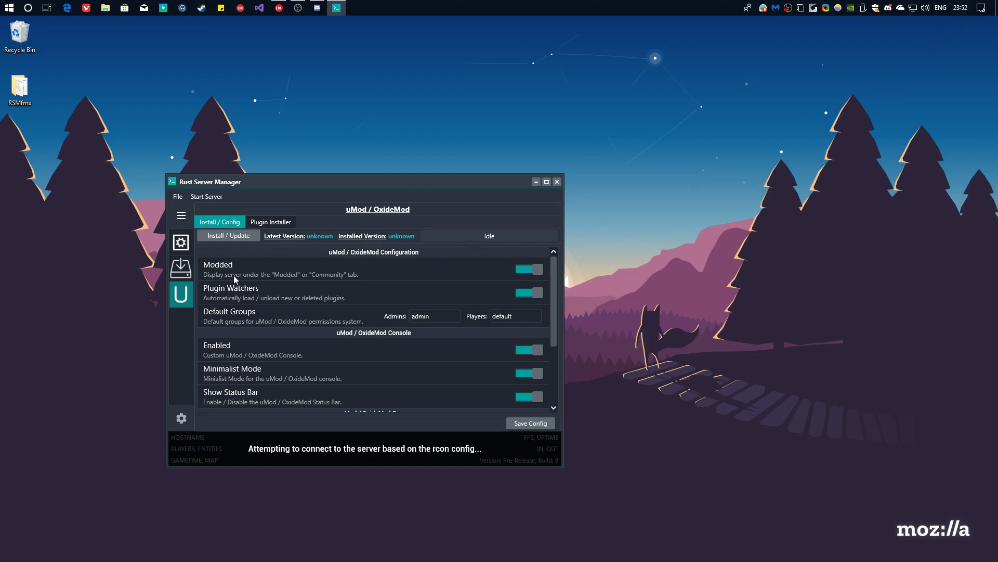
{"action": "scroll", "coordinate": [239, 294], "scroll_direction": "down", "scroll_amount": 3}
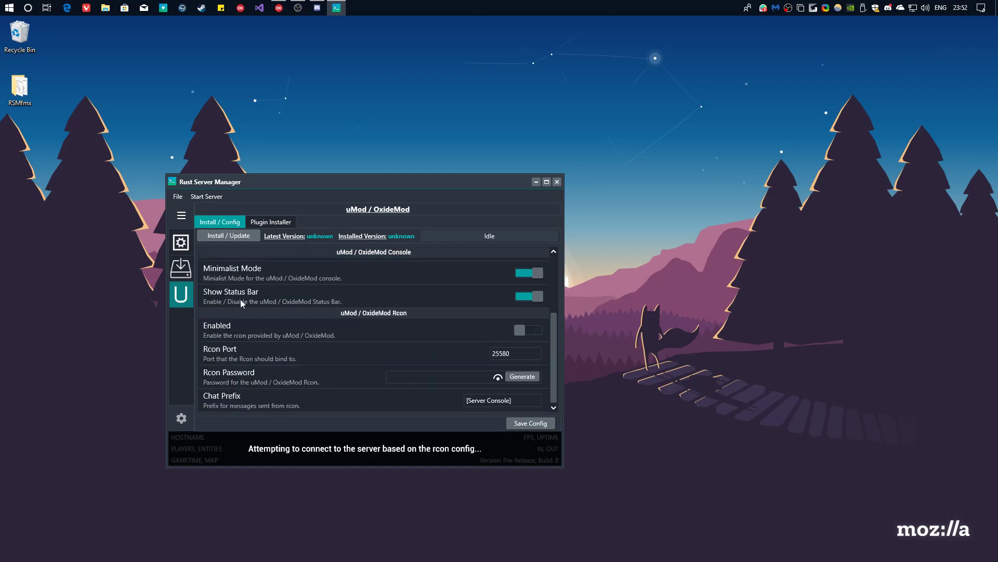
{"action": "scroll", "coordinate": [255, 361], "scroll_direction": "up", "scroll_amount": 3}
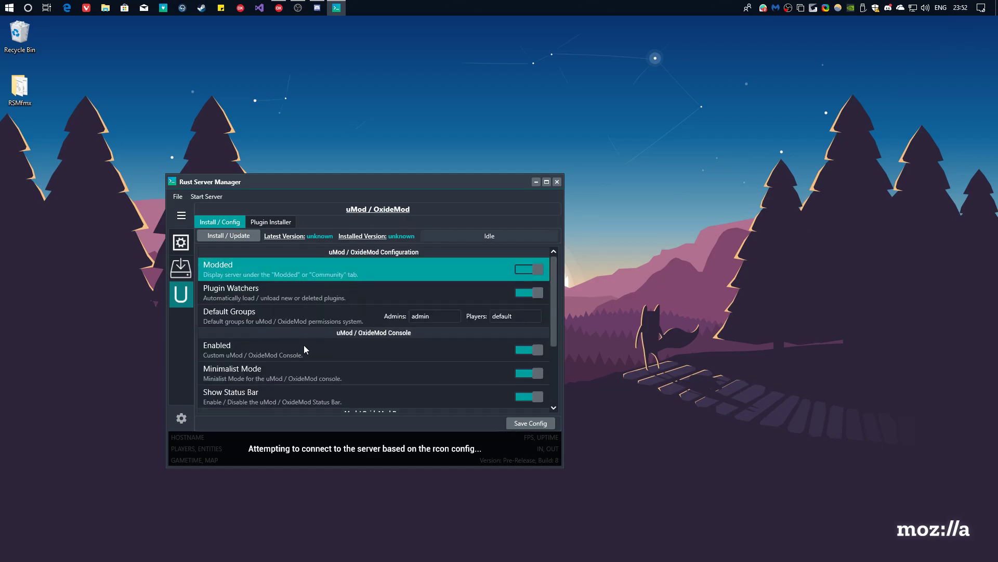
{"action": "scroll", "coordinate": [312, 343], "scroll_direction": "down", "scroll_amount": 3}
{"action": "scroll", "coordinate": [345, 353], "scroll_direction": "up", "scroll_amount": 3}
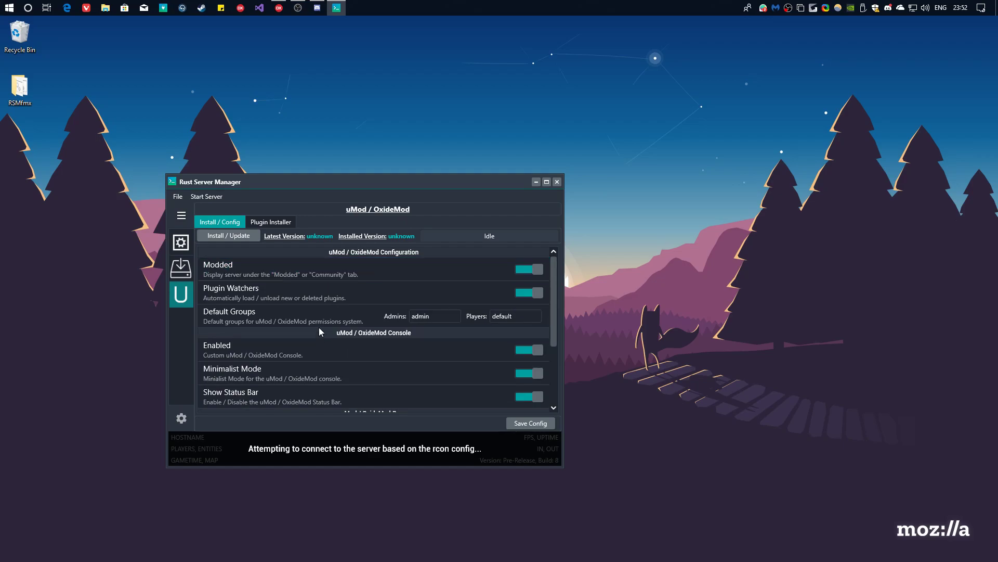
{"action": "scroll", "coordinate": [318, 312], "scroll_direction": "down", "scroll_amount": 3}
{"action": "scroll", "coordinate": [321, 341], "scroll_direction": "up", "scroll_amount": 3}
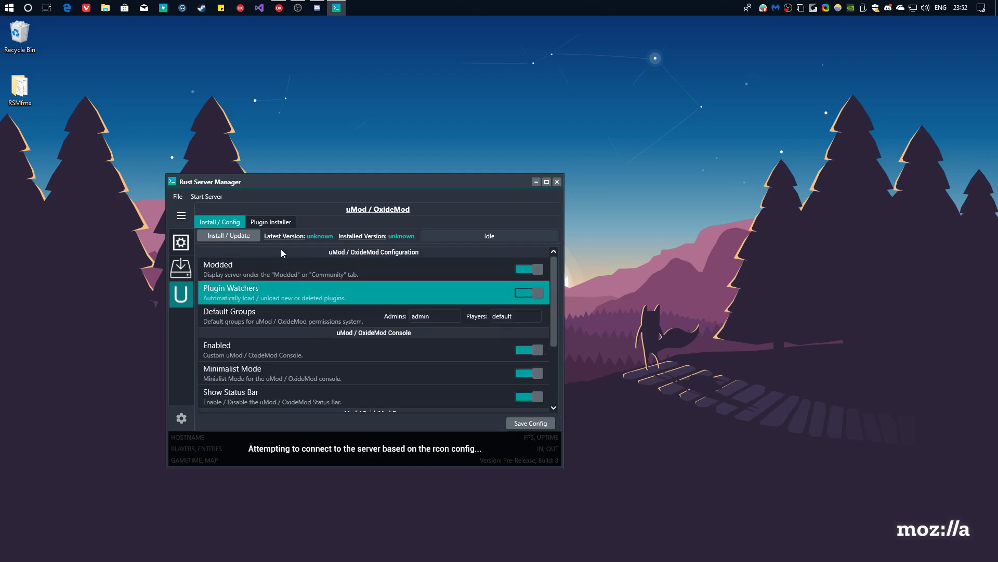
Browse the installable plugins and search for 'Wul', viewing Babel Chat and Chat Cleaner.
{"action": "left_click", "coordinate": [271, 222]}
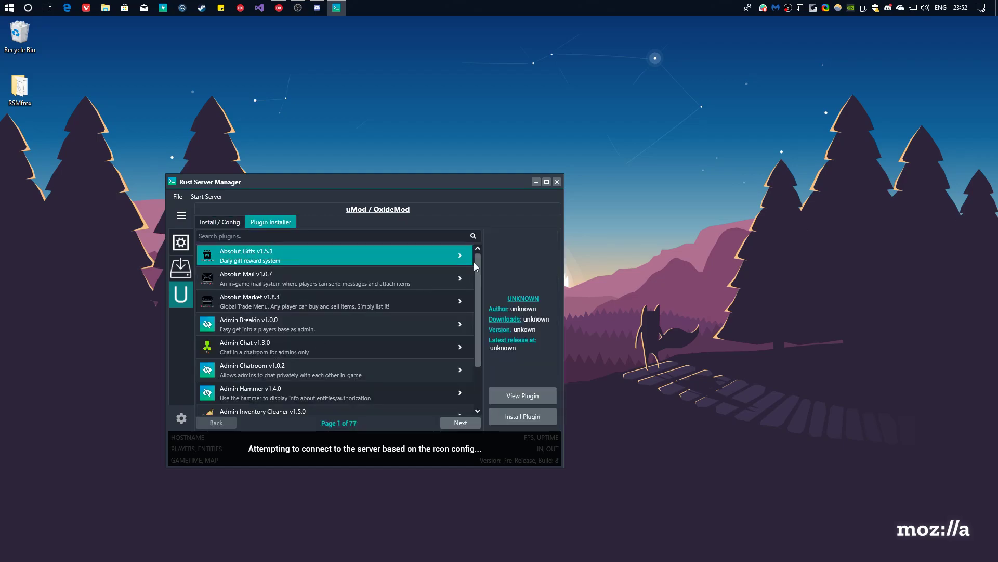
{"action": "scroll", "coordinate": [471, 312], "scroll_direction": "down", "scroll_amount": 2}
{"action": "scroll", "coordinate": [473, 351], "scroll_direction": "up", "scroll_amount": 2}
{"action": "left_click", "coordinate": [461, 424]}
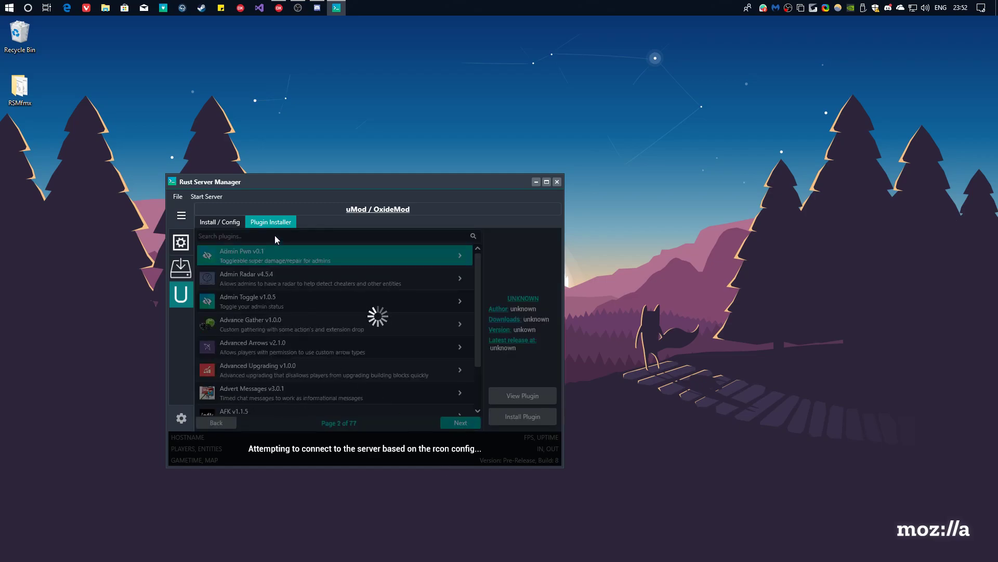
{"action": "left_click", "coordinate": [251, 235]}
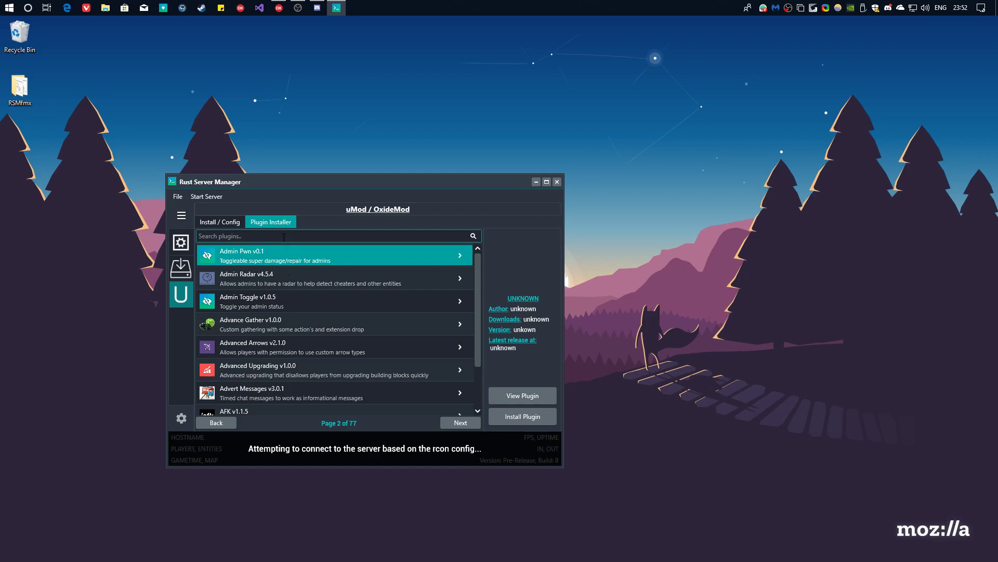
{"action": "type", "text": "Wulf"}
{"action": "key", "text": "Return"}
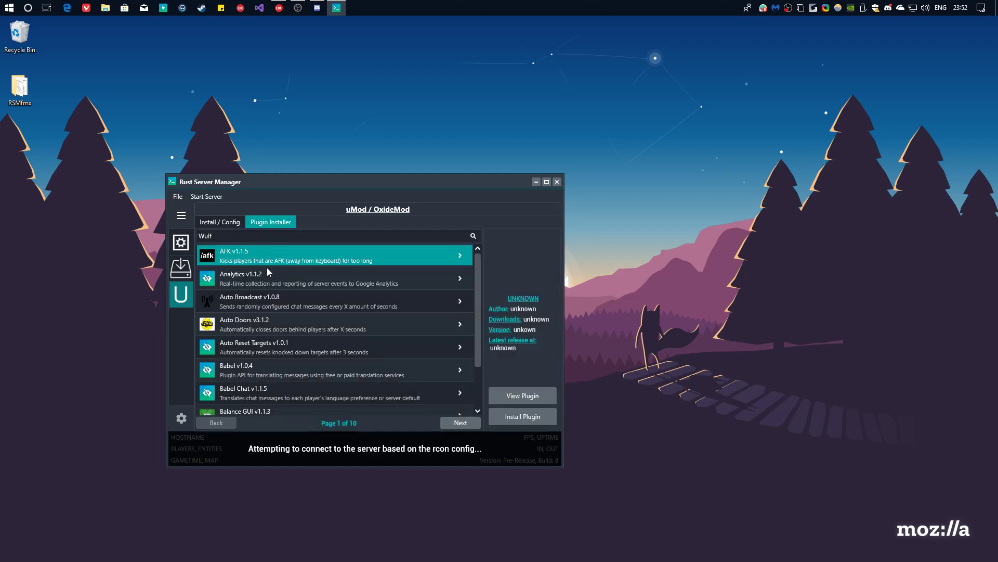
{"action": "left_click", "coordinate": [338, 392]}
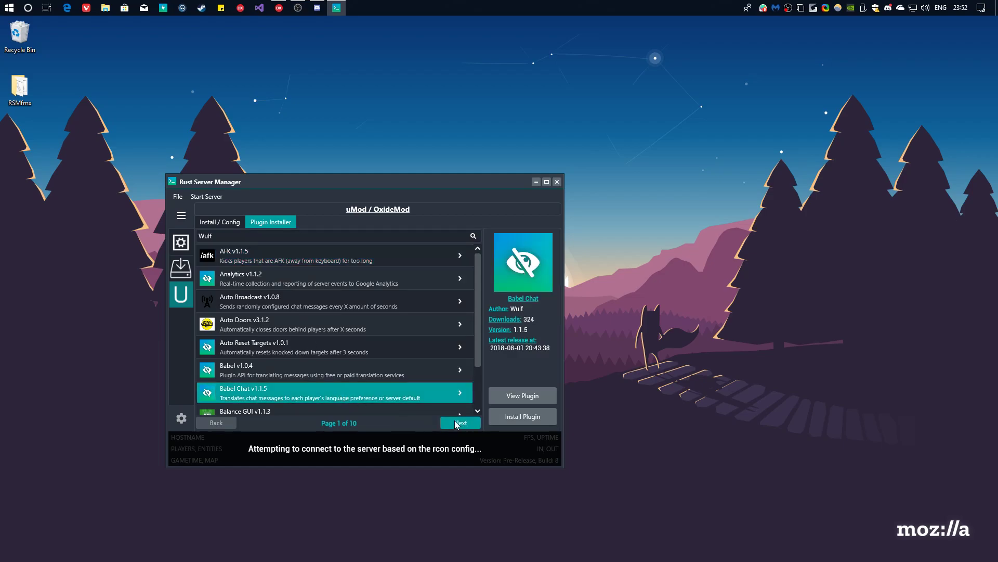
{"action": "left_click", "coordinate": [456, 423]}
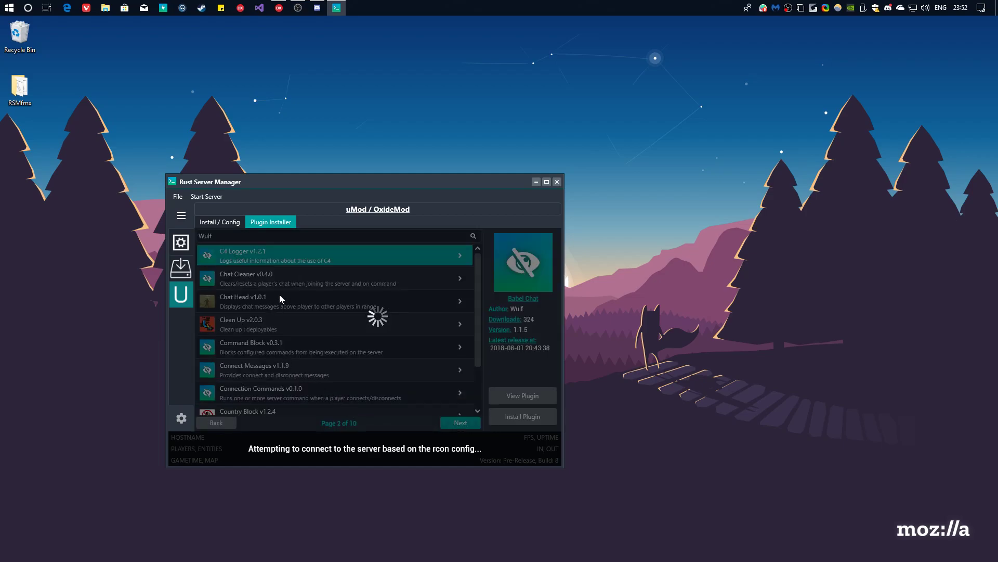
{"action": "left_click", "coordinate": [291, 277]}
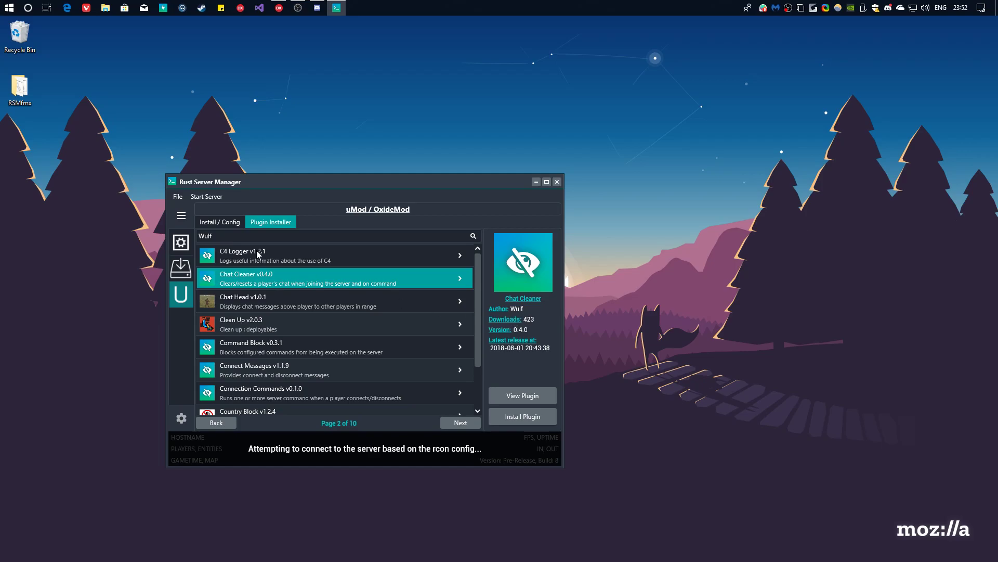
Search the plugin list for 'Death', correcting the misspelled 'Death Noted'.
{"action": "double_click", "coordinate": [245, 236]}
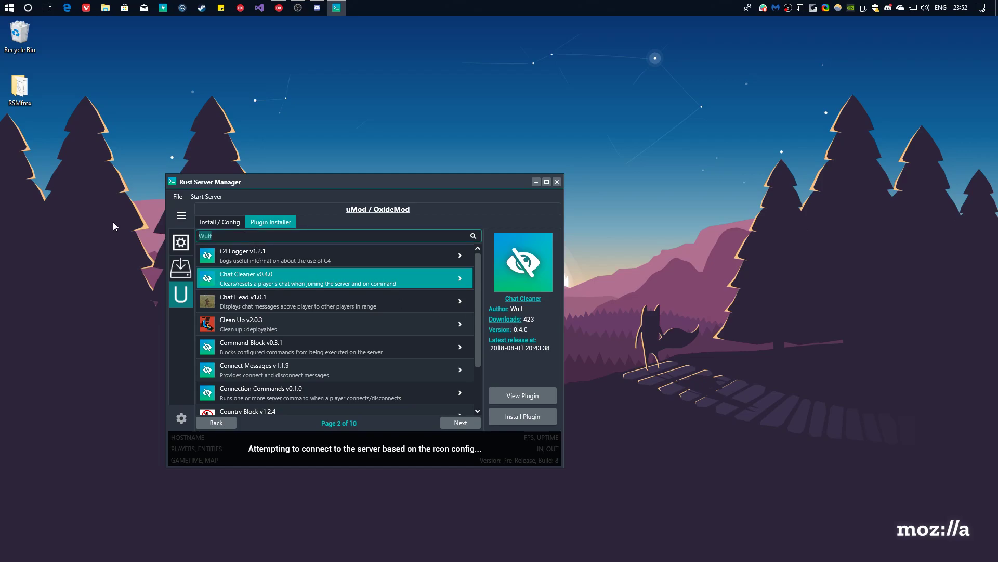
{"action": "type", "text": "Death Noted"}
{"action": "key", "text": "Return"}
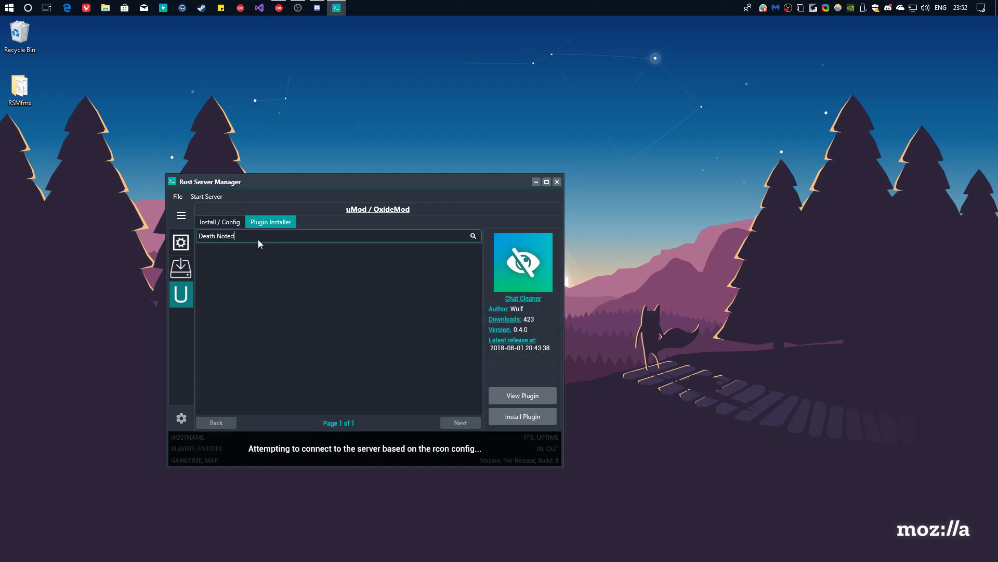
{"action": "key", "text": "BackSpace"}
{"action": "key", "text": "BackSpace"}
{"action": "key", "text": "BackSpace"}
{"action": "key", "text": "BackSpace"}
{"action": "key", "text": "BackSpace"}
{"action": "key", "text": "Return"}
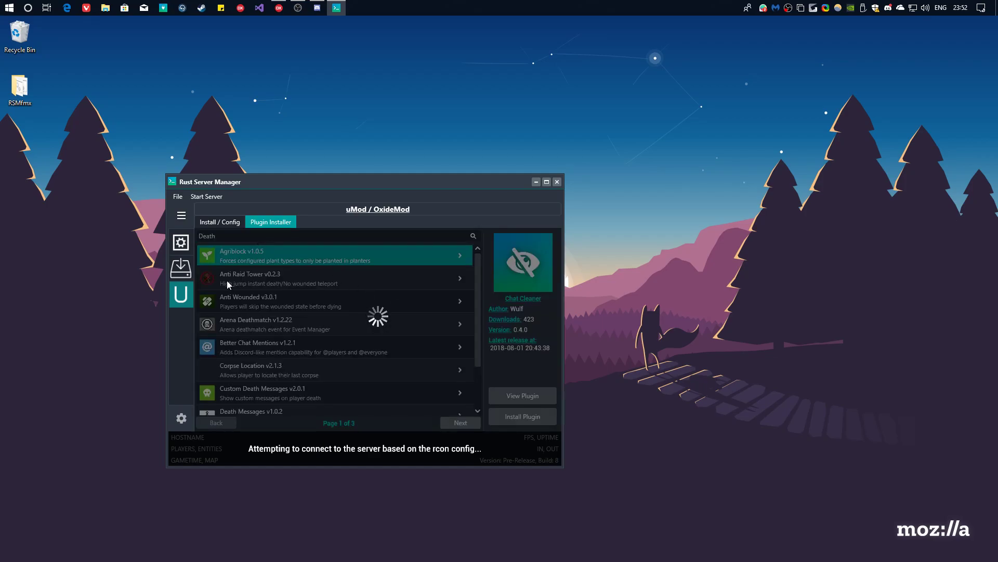
{"action": "scroll", "coordinate": [261, 305], "scroll_direction": "down", "scroll_amount": 2}
{"action": "scroll", "coordinate": [262, 304], "scroll_direction": "down", "scroll_amount": 1}
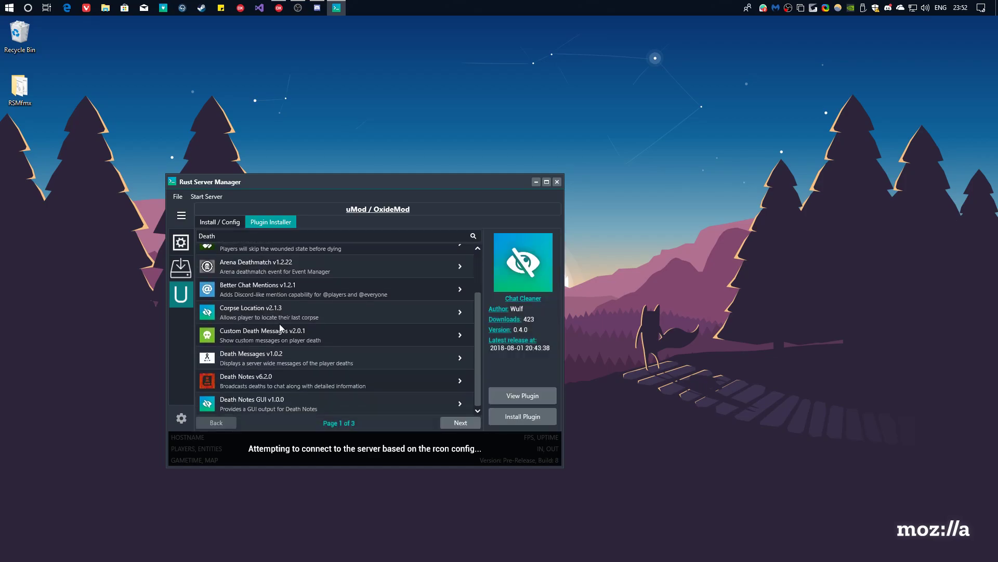
{"action": "scroll", "coordinate": [295, 361], "scroll_direction": "up", "scroll_amount": 3}
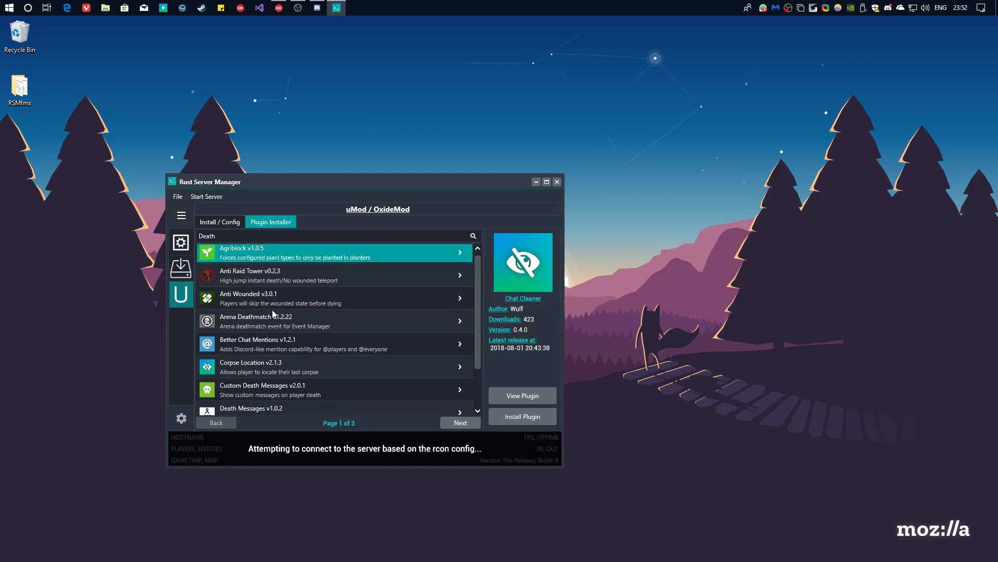
Install the Death Notes v6.2.0 plugin and return to uMod Install / Config.
{"action": "left_click", "coordinate": [326, 304]}
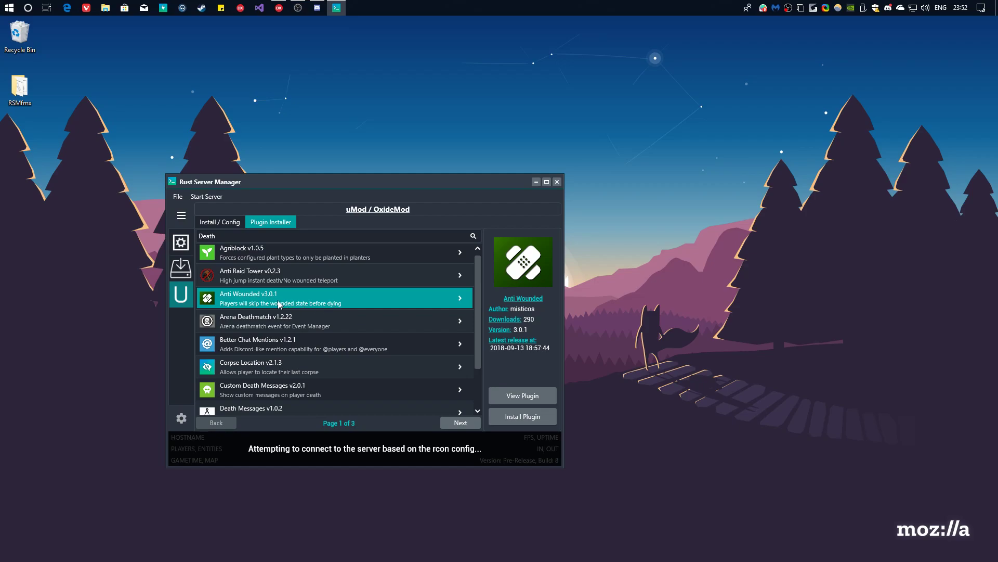
{"action": "scroll", "coordinate": [278, 304], "scroll_direction": "down", "scroll_amount": 3}
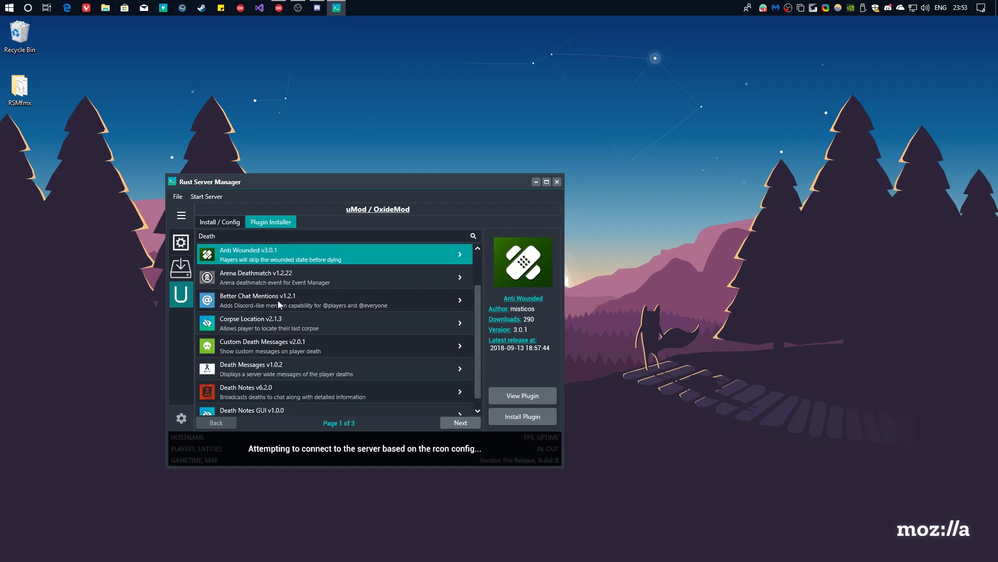
{"action": "left_click", "coordinate": [258, 387]}
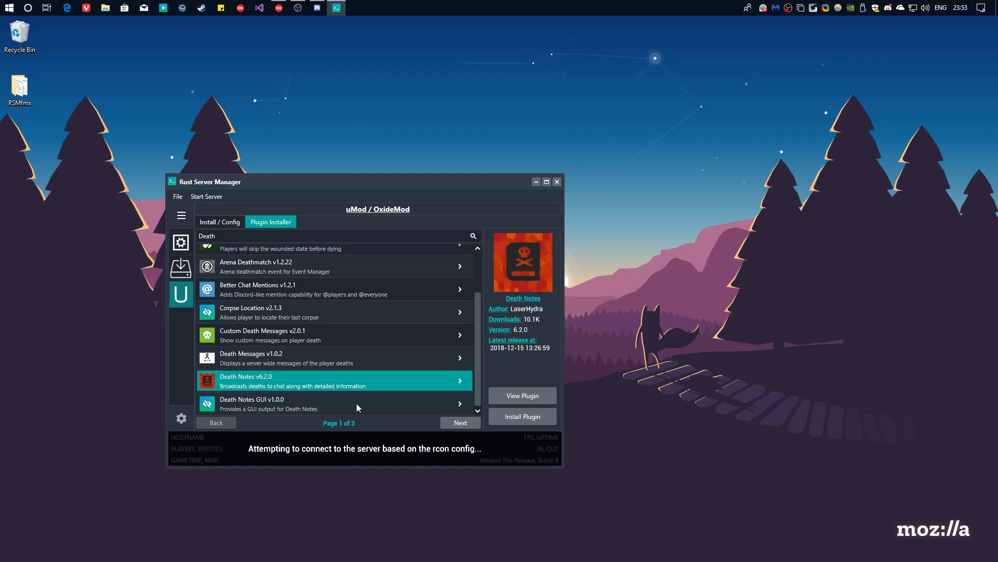
{"action": "left_click", "coordinate": [513, 421]}
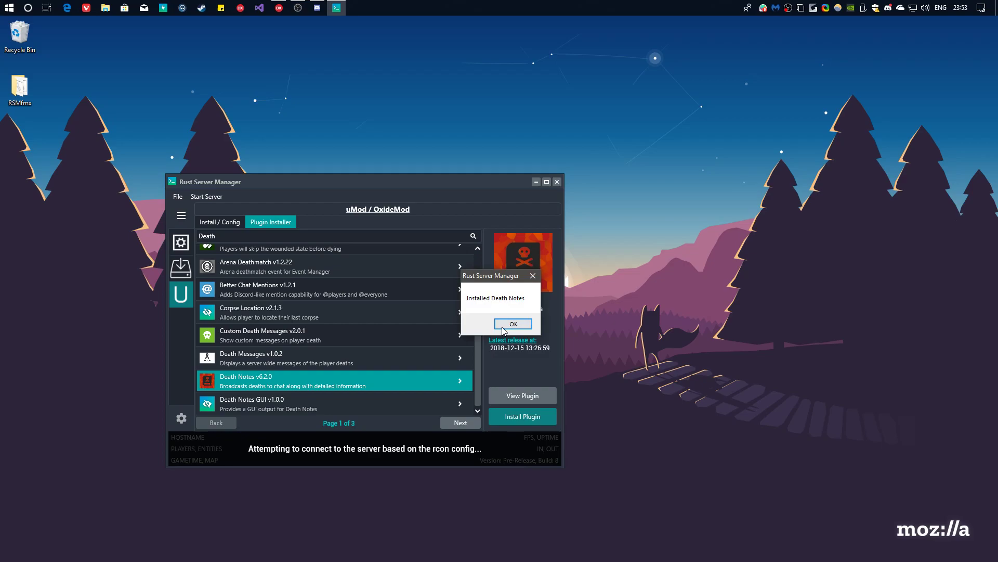
{"action": "left_click", "coordinate": [513, 324]}
{"action": "left_click", "coordinate": [234, 223]}
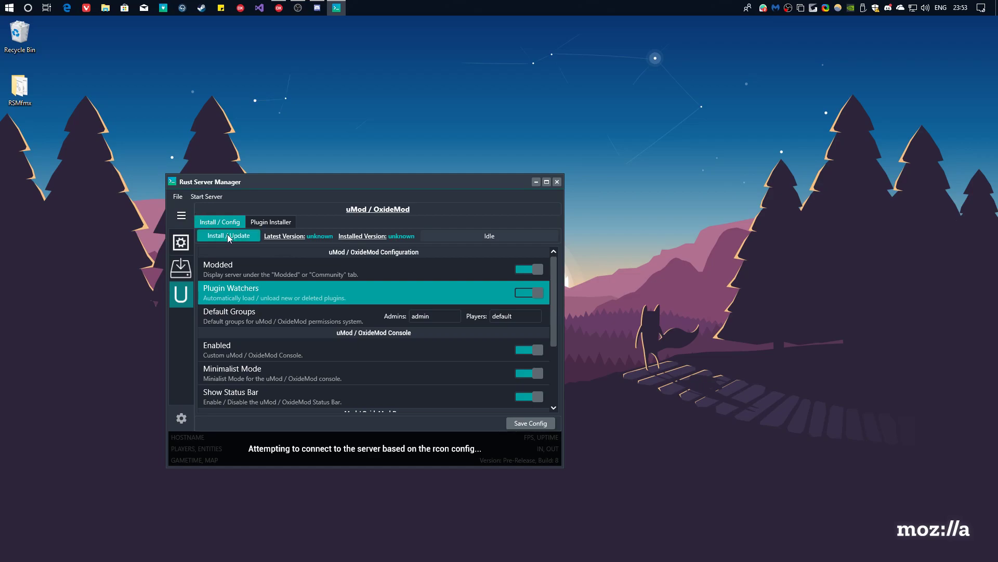
Save the Server Configuration for hostname 'This is my awesome server!!' on map CraggyIsland.
{"action": "left_click", "coordinate": [190, 273]}
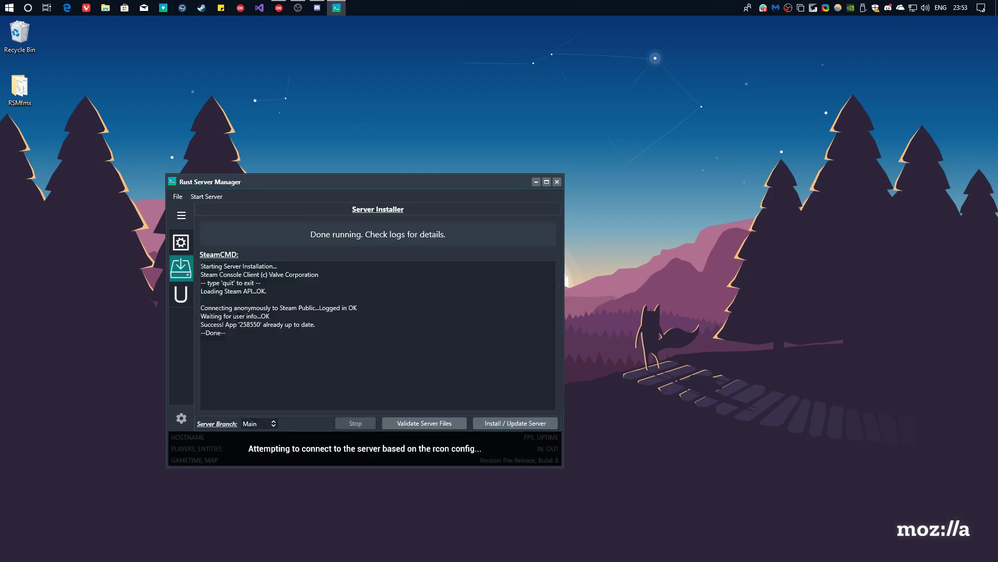
{"action": "left_click", "coordinate": [181, 294]}
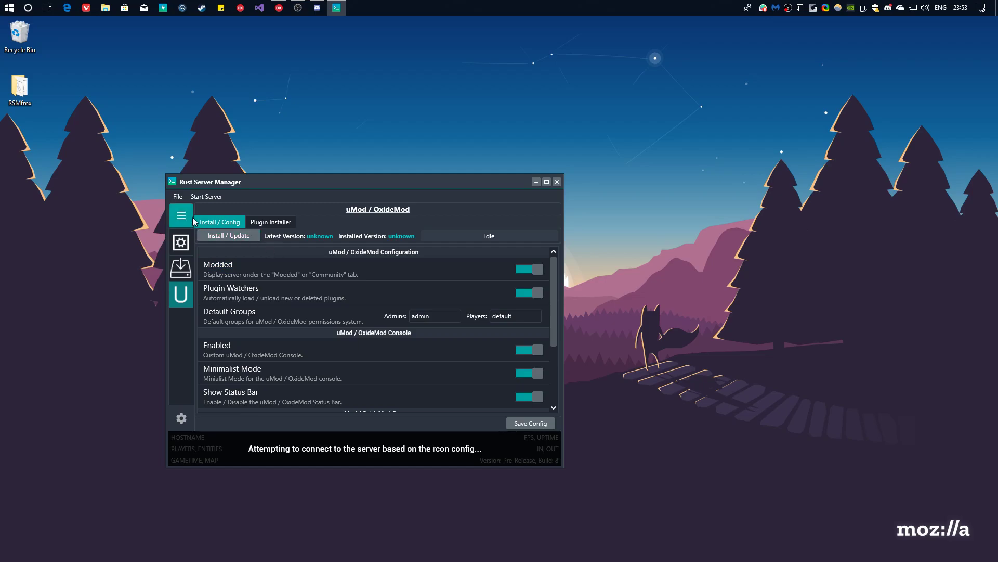
{"action": "left_click_drag", "start_coordinate": [250, 182], "coordinate": [191, 197]}
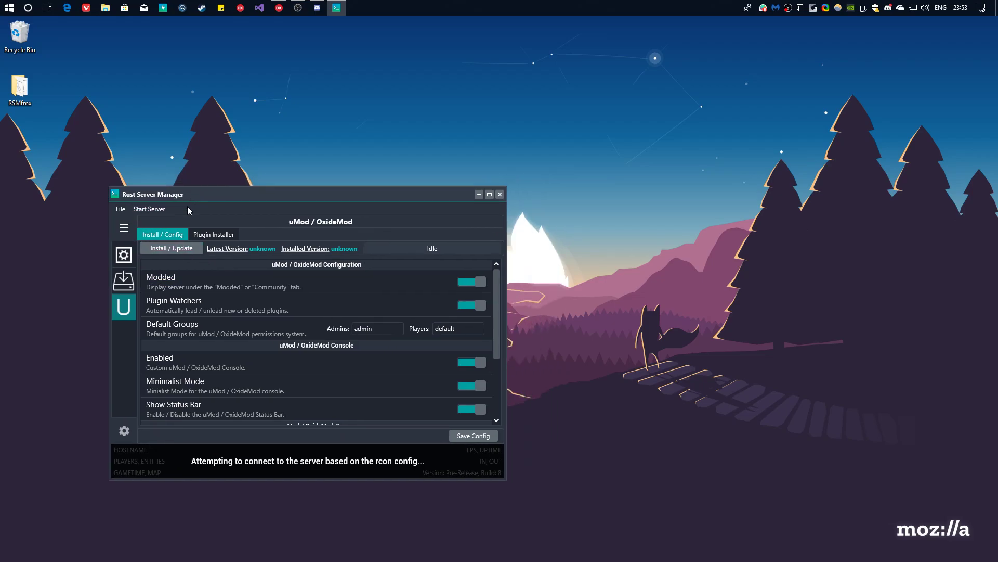
{"action": "left_click", "coordinate": [124, 255]}
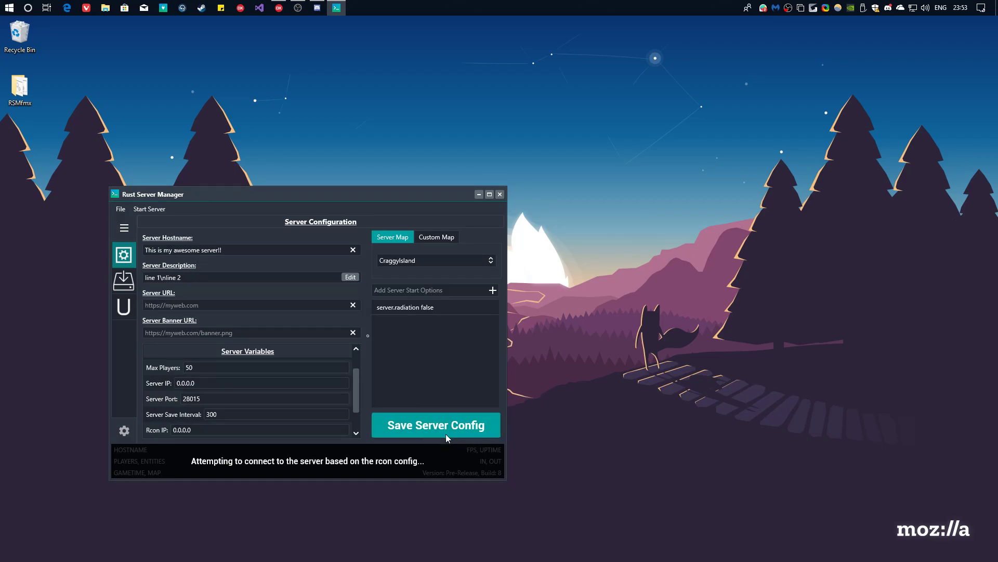
{"action": "left_click", "coordinate": [462, 430]}
{"action": "left_click_drag", "start_coordinate": [282, 194], "coordinate": [285, 219]}
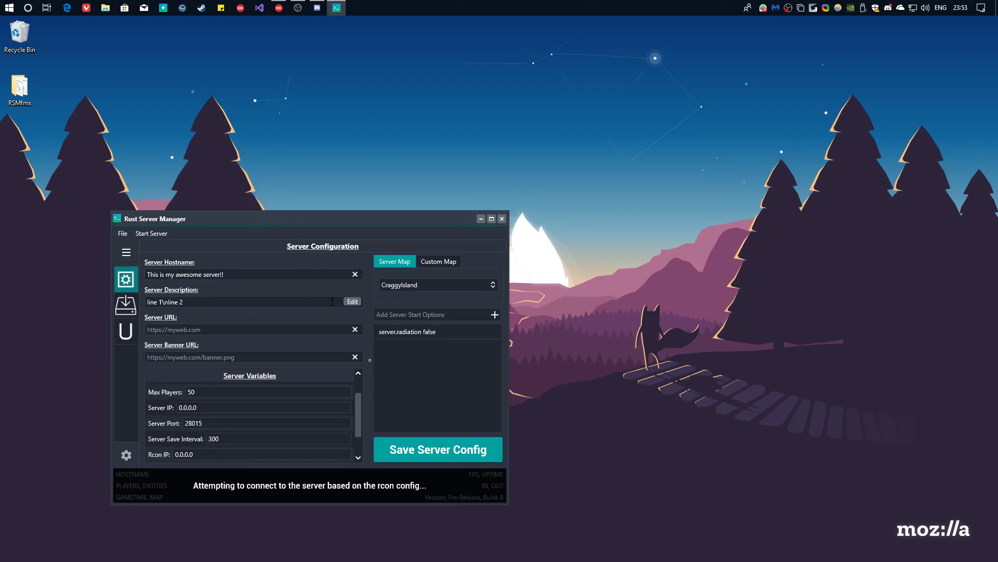
Open the Start Server Configuration and set affinity HEX to 1F, with HIGH priority and 30-second restart.
{"action": "left_click", "coordinate": [164, 235]}
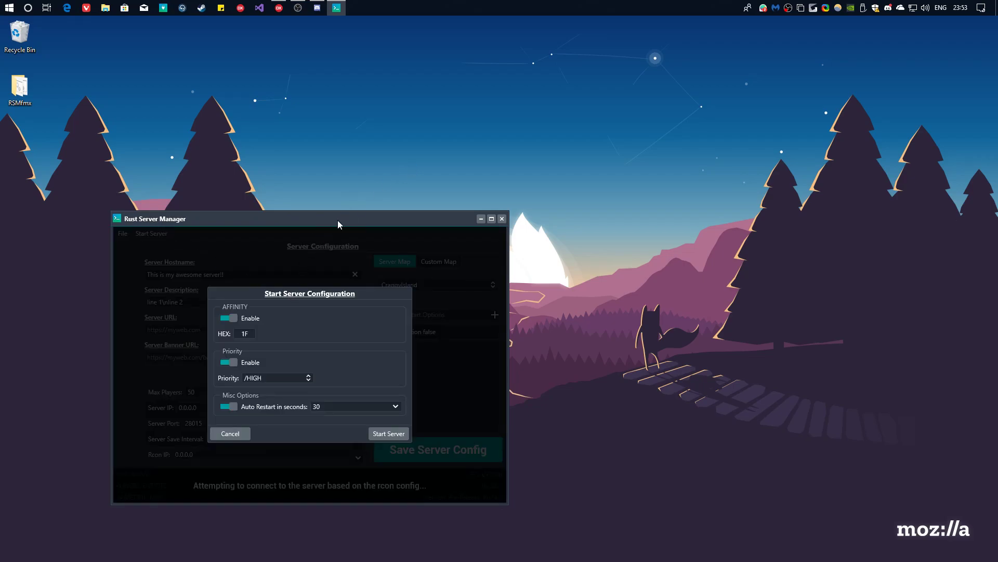
{"action": "left_click_drag", "start_coordinate": [338, 220], "coordinate": [376, 188]}
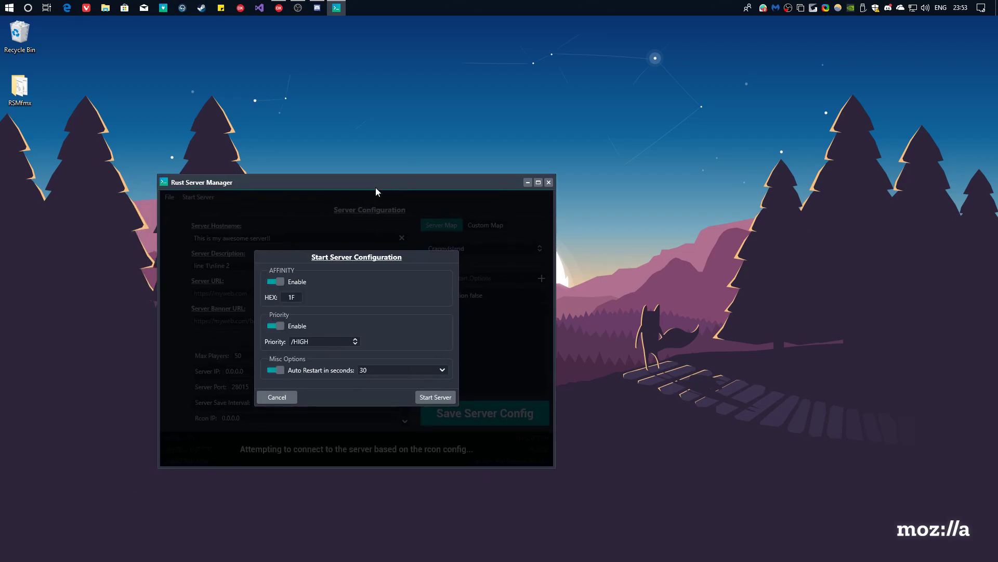
{"action": "left_click", "coordinate": [297, 297]}
{"action": "double_click", "coordinate": [288, 297]}
{"action": "left_click", "coordinate": [294, 296]}
{"action": "double_click", "coordinate": [291, 297]}
{"action": "type", "text": "1F"}
{"action": "double_click", "coordinate": [290, 301]}
{"action": "left_click", "coordinate": [289, 297]}
Launch Command Prompt with 'cmd' from the Start menu.
{"action": "left_click", "coordinate": [2, 5]}
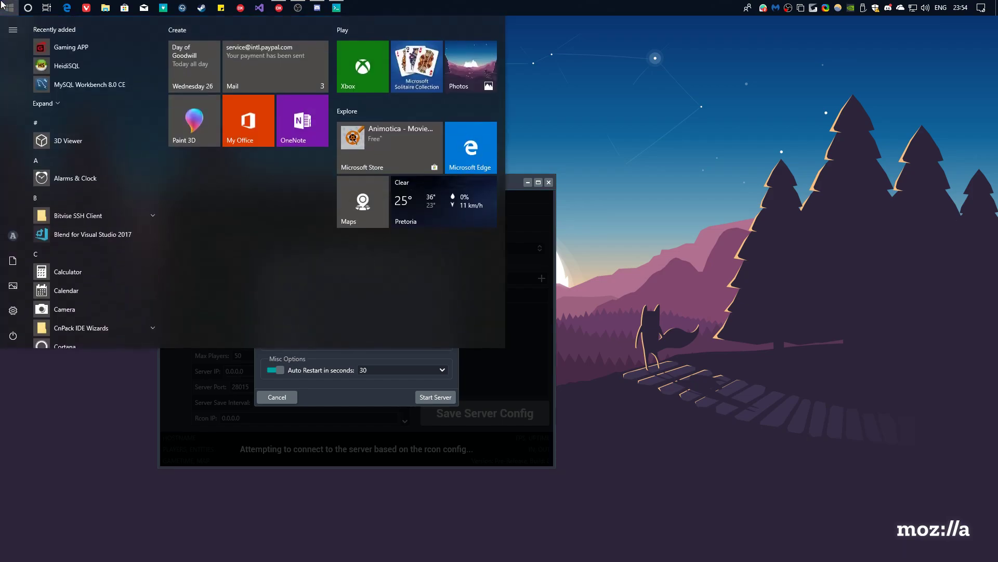
{"action": "type", "text": "cmd"}
{"action": "key", "text": "Return"}
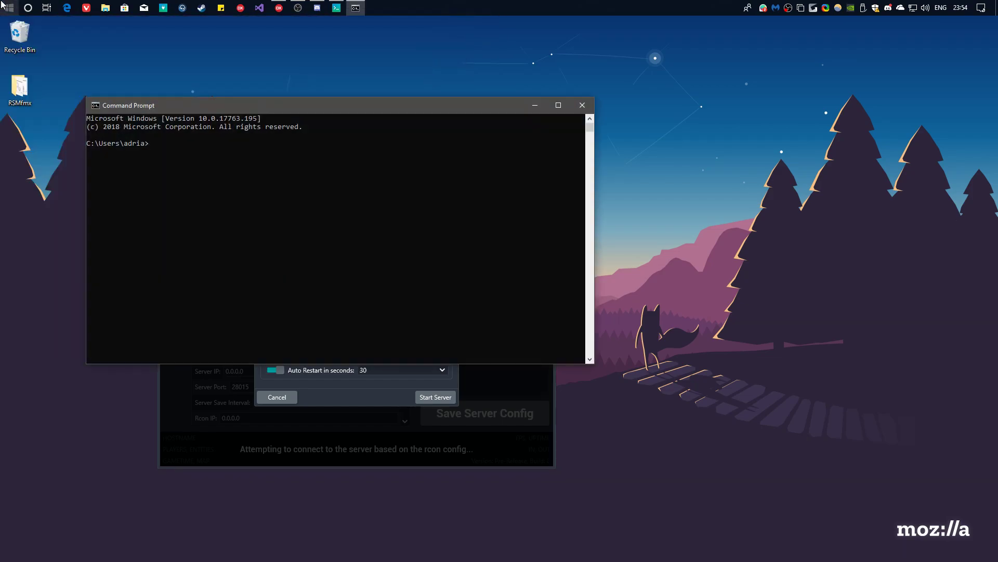
{"action": "left_click_drag", "start_coordinate": [249, 105], "coordinate": [530, 146]}
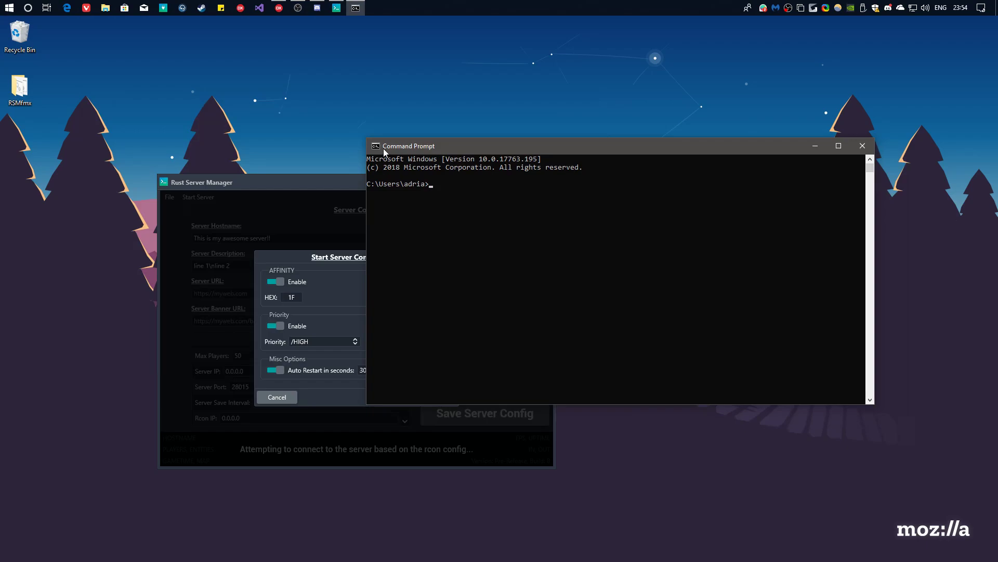
Cancel the Command Prompt Properties without changes and close the console window.
{"action": "left_click", "coordinate": [375, 147]}
{"action": "left_click", "coordinate": [388, 255]}
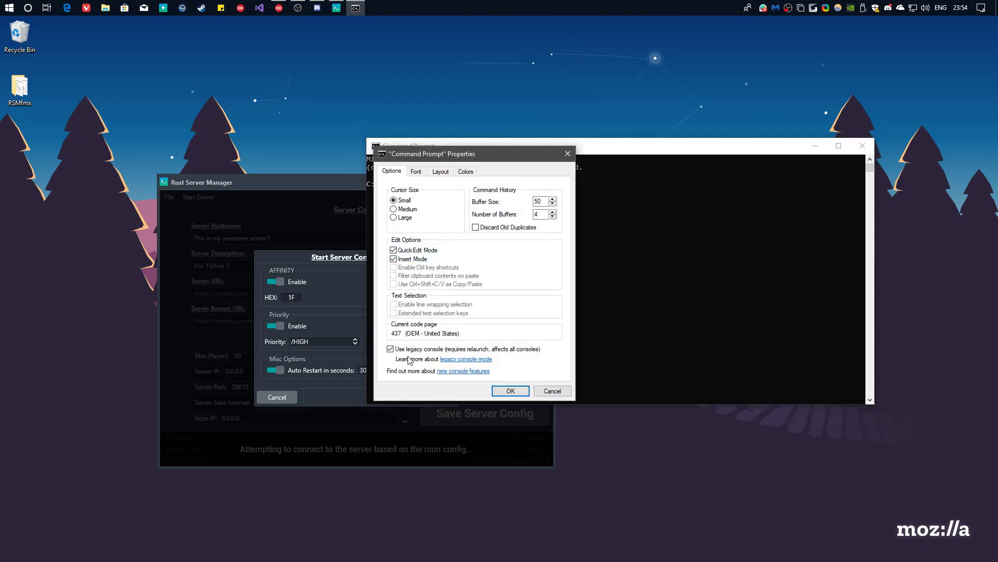
{"action": "left_click", "coordinate": [555, 392]}
{"action": "left_click", "coordinate": [872, 145]}
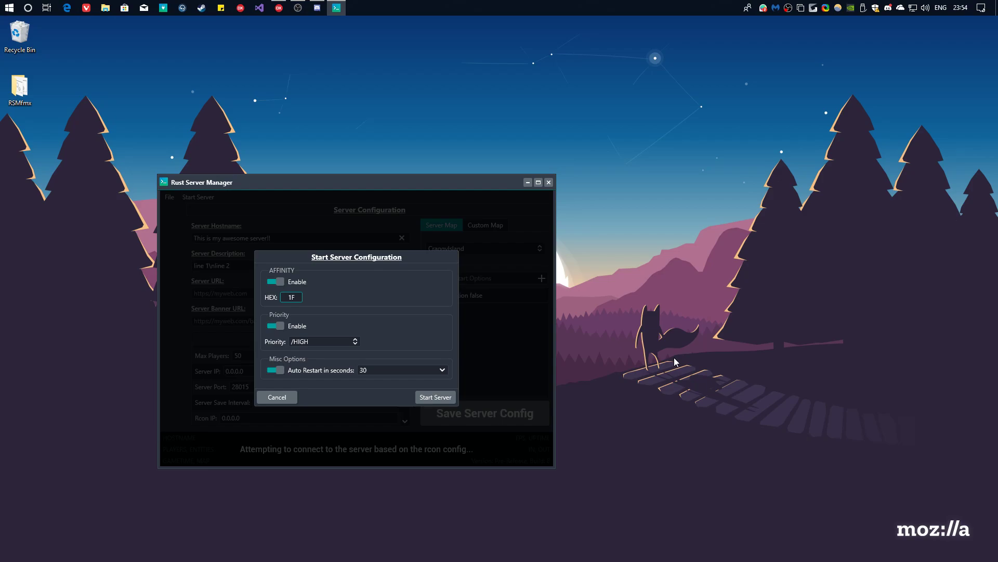
{"action": "left_click_drag", "start_coordinate": [673, 357], "coordinate": [130, 130]}
{"action": "left_click_drag", "start_coordinate": [354, 181], "coordinate": [487, 166]}
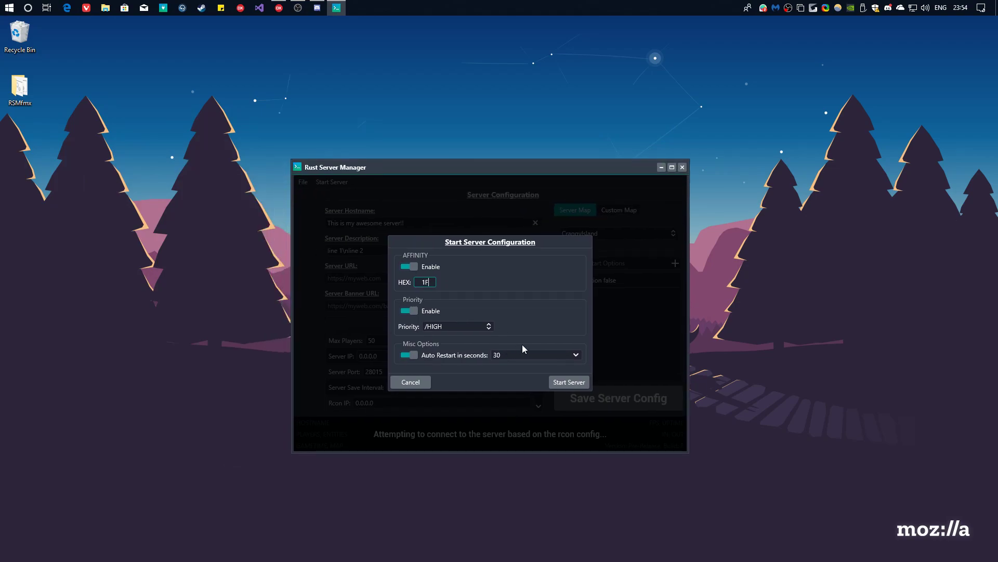
{"action": "left_click", "coordinate": [460, 326]}
{"action": "left_click", "coordinate": [459, 376]}
{"action": "left_click", "coordinate": [447, 327]}
{"action": "left_click", "coordinate": [446, 377]}
{"action": "left_click", "coordinate": [448, 325]}
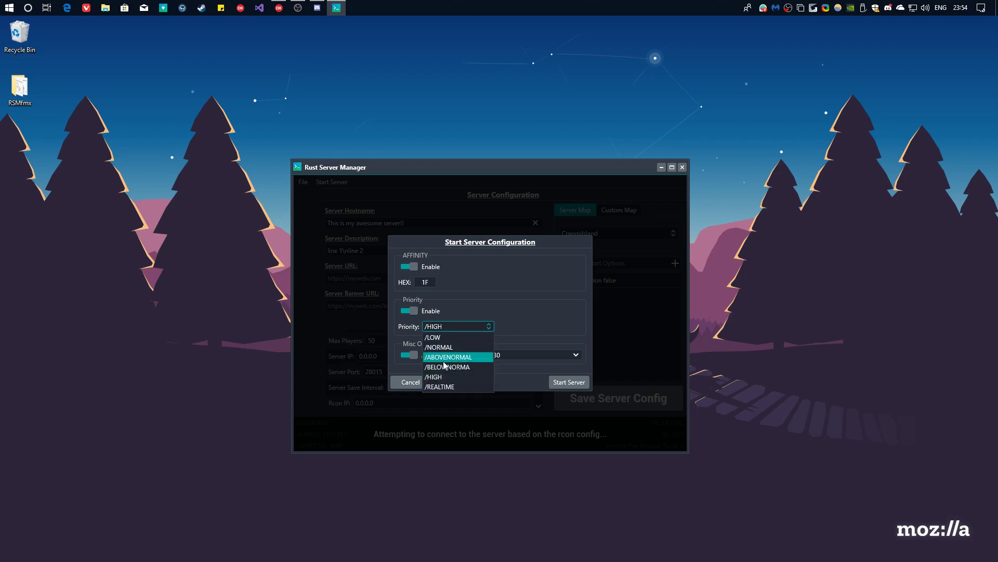
{"action": "left_click", "coordinate": [445, 377]}
{"action": "left_click", "coordinate": [441, 326]}
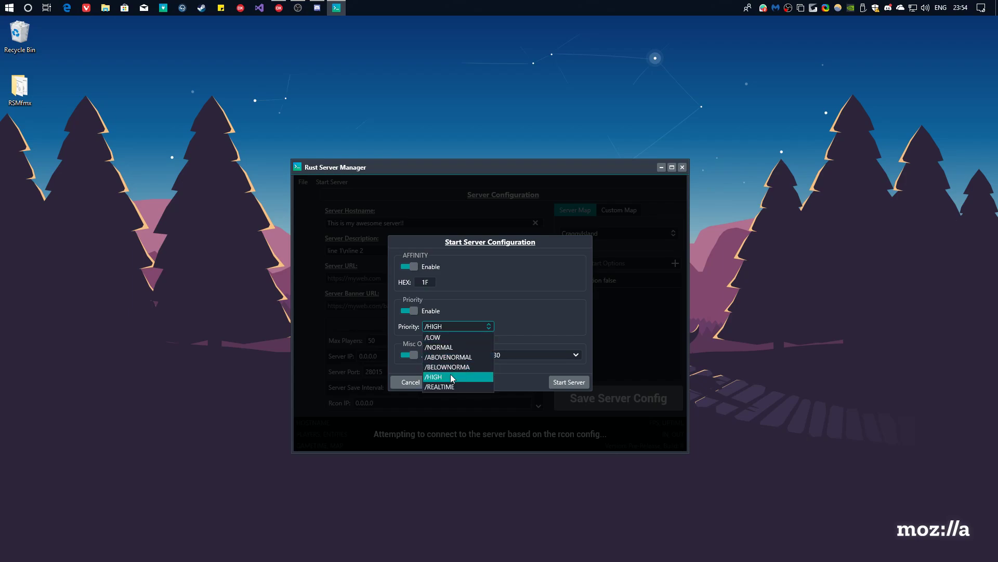
{"action": "left_click", "coordinate": [452, 346]}
{"action": "left_click", "coordinate": [453, 329]}
{"action": "left_click", "coordinate": [444, 373]}
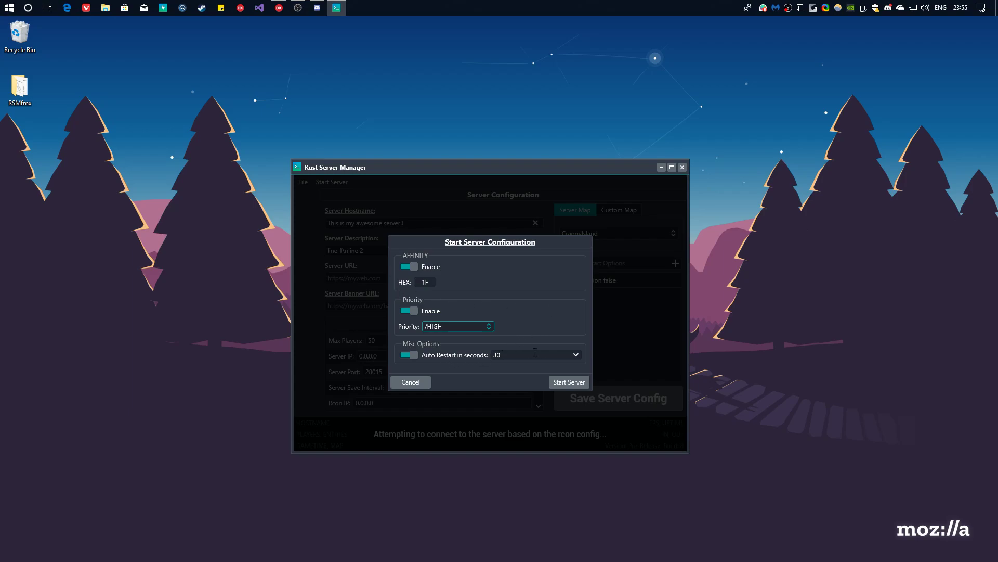
{"action": "left_click", "coordinate": [524, 354]}
{"action": "left_click_drag", "start_coordinate": [503, 357], "coordinate": [493, 354]}
{"action": "left_click", "coordinate": [512, 353]}
{"action": "left_click", "coordinate": [492, 329]}
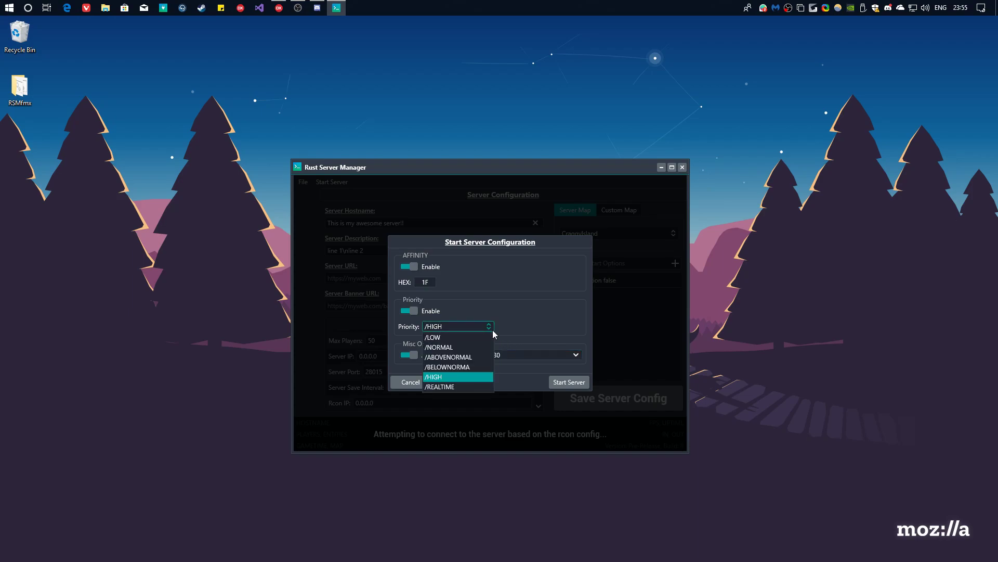
{"action": "left_click", "coordinate": [491, 330]}
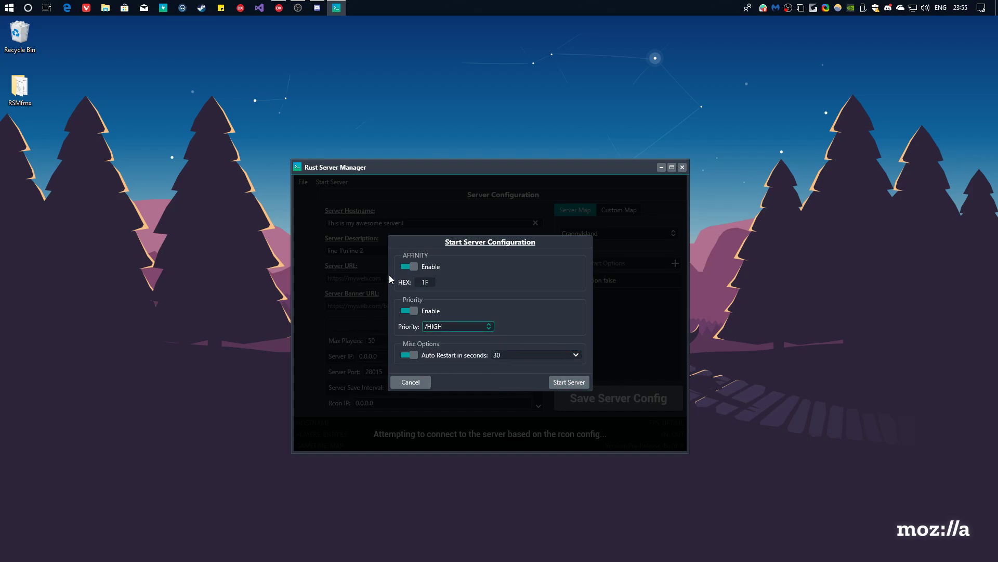
Start the Rust server and arrange the manager and server console side by side.
{"action": "left_click", "coordinate": [569, 382]}
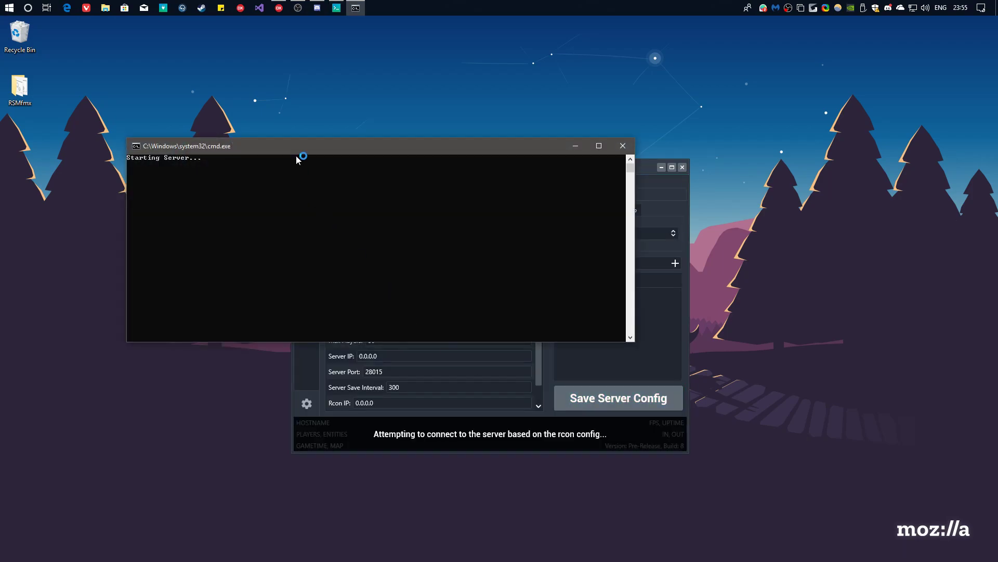
{"action": "left_click_drag", "start_coordinate": [302, 150], "coordinate": [580, 78]}
{"action": "left_click_drag", "start_coordinate": [382, 169], "coordinate": [199, 229]}
{"action": "left_click_drag", "start_coordinate": [476, 77], "coordinate": [526, 37]}
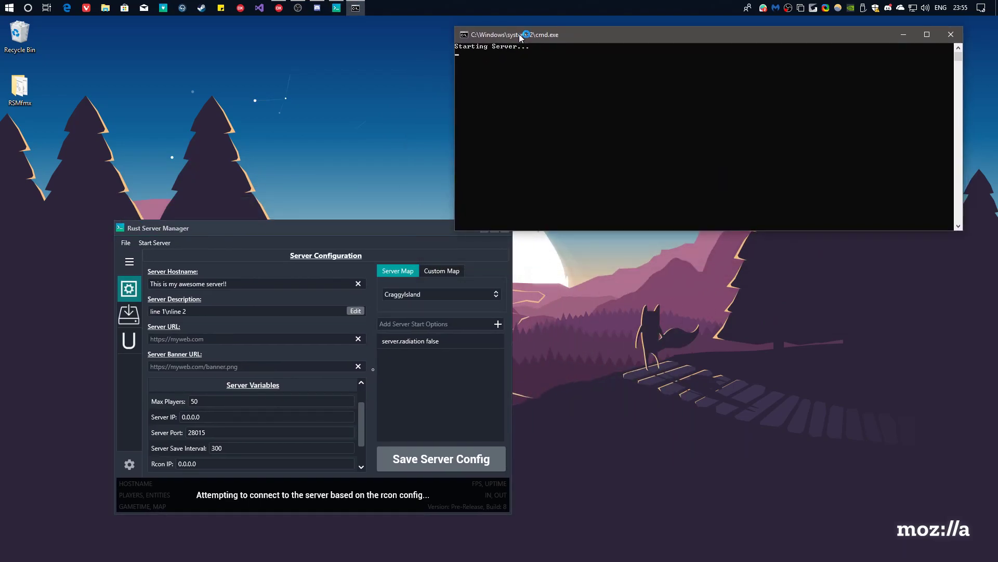
{"action": "left_click_drag", "start_coordinate": [294, 228], "coordinate": [236, 164]}
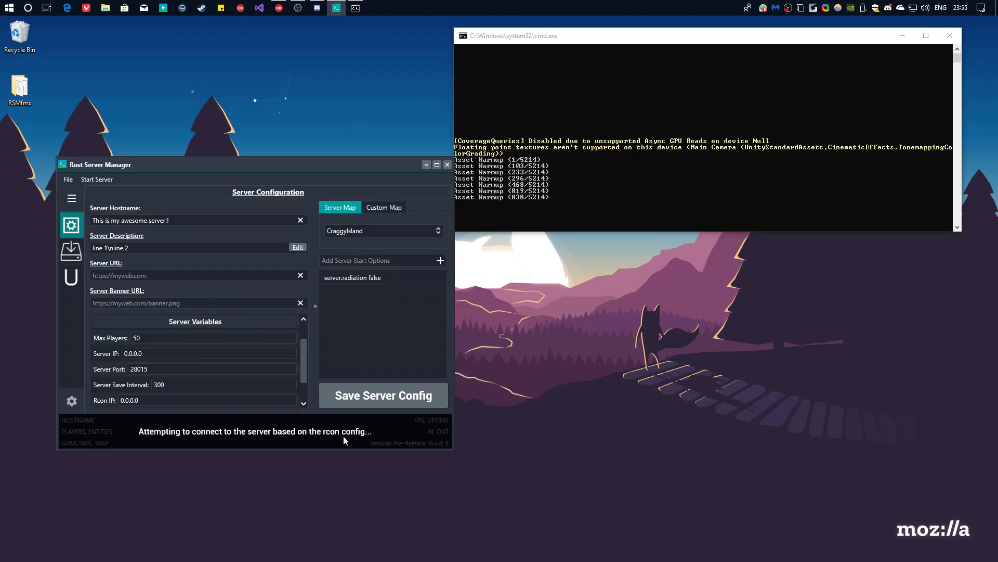
{"action": "left_click_drag", "start_coordinate": [589, 37], "coordinate": [601, 37]}
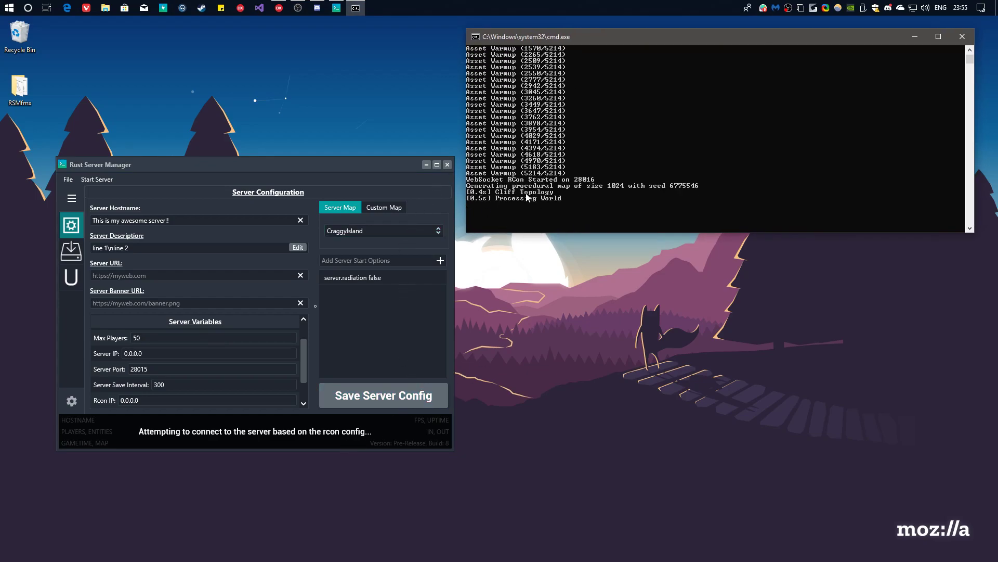
{"action": "left_click", "coordinate": [227, 441]}
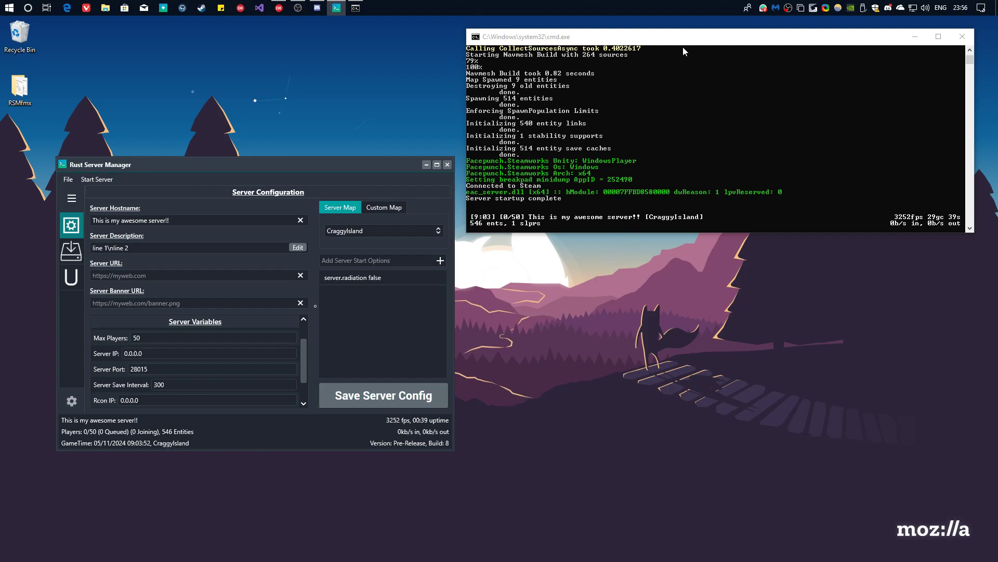
Enter 'quit' in the server console after startup, then close the restarting console window.
{"action": "mouse_move", "coordinate": [680, 41]}
{"action": "left_mouse_down"}
{"action": "mouse_move", "coordinate": [670, 77]}
{"action": "mouse_move", "coordinate": [679, 55]}
{"action": "left_mouse_up"}
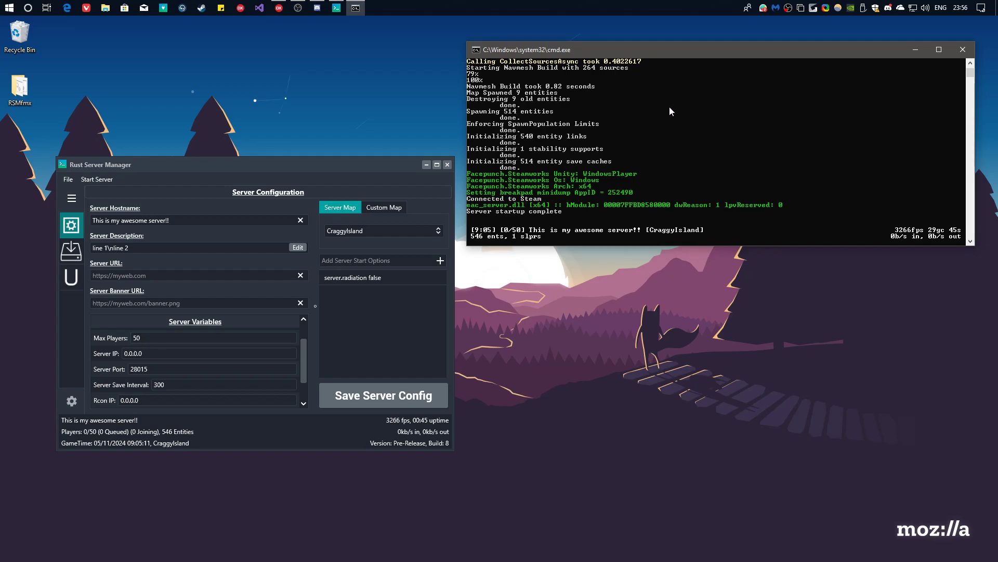
{"action": "type", "text": "quit"}
{"action": "left_click_drag", "start_coordinate": [768, 55], "coordinate": [769, 45]}
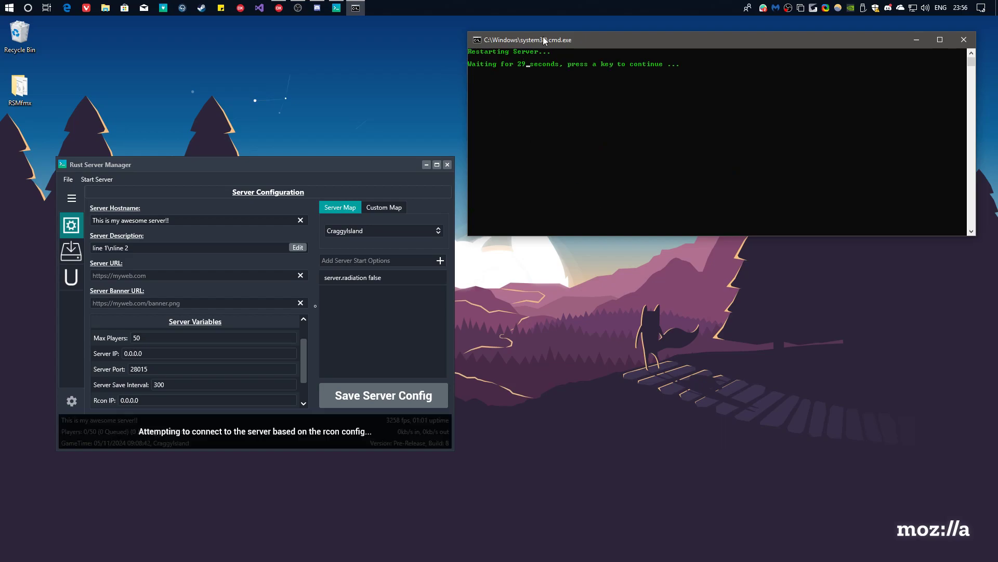
{"action": "left_click_drag", "start_coordinate": [543, 39], "coordinate": [541, 52]}
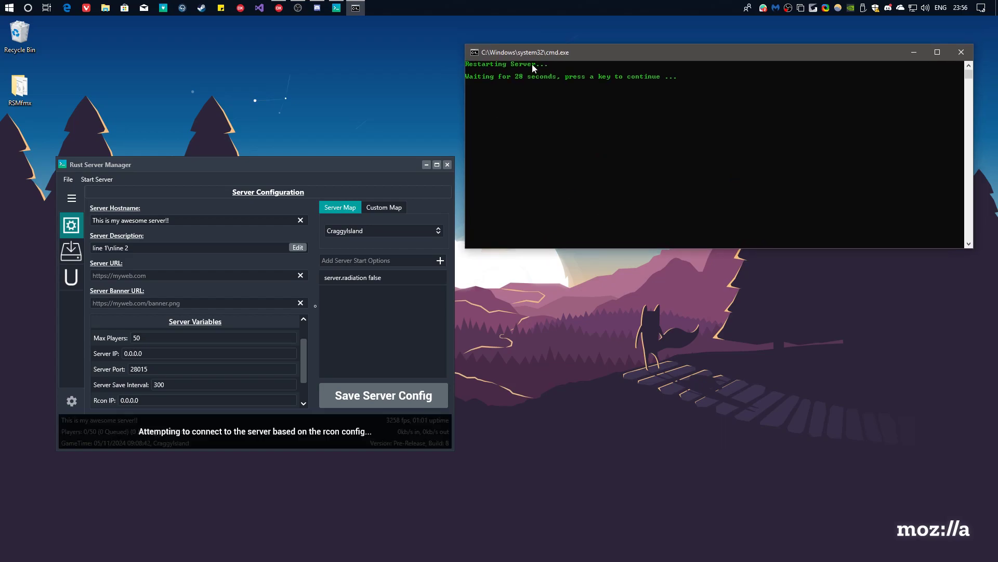
{"action": "left_click", "coordinate": [96, 178]}
{"action": "key", "text": "Escape"}
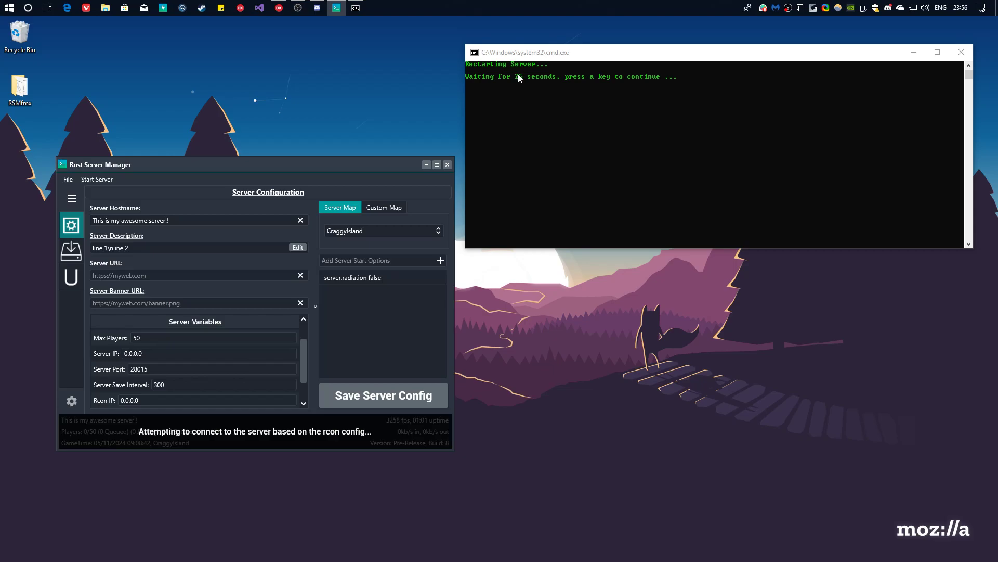
{"action": "left_click", "coordinate": [582, 97]}
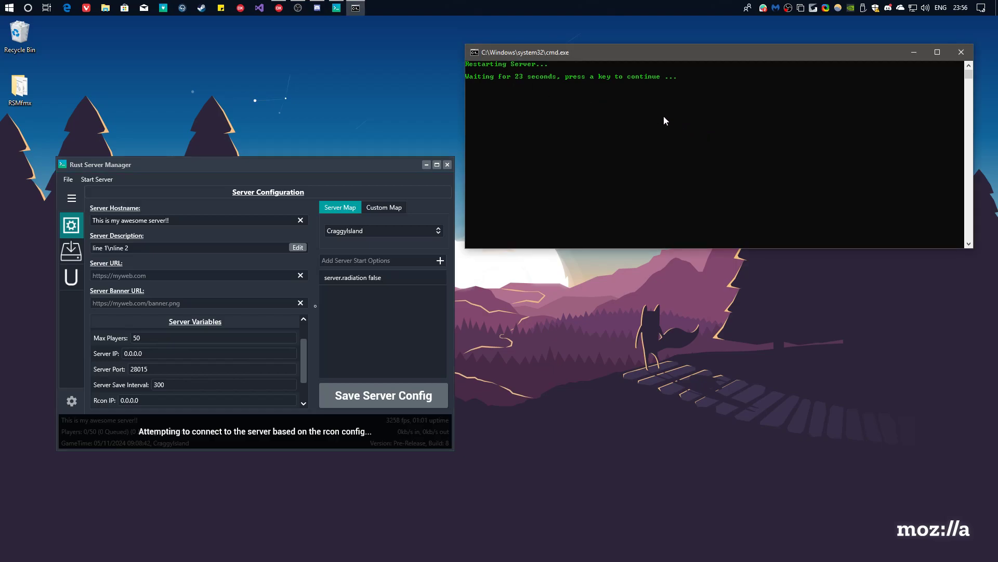
{"action": "left_click", "coordinate": [961, 52]}
{"action": "left_click_drag", "start_coordinate": [342, 167], "coordinate": [484, 140]}
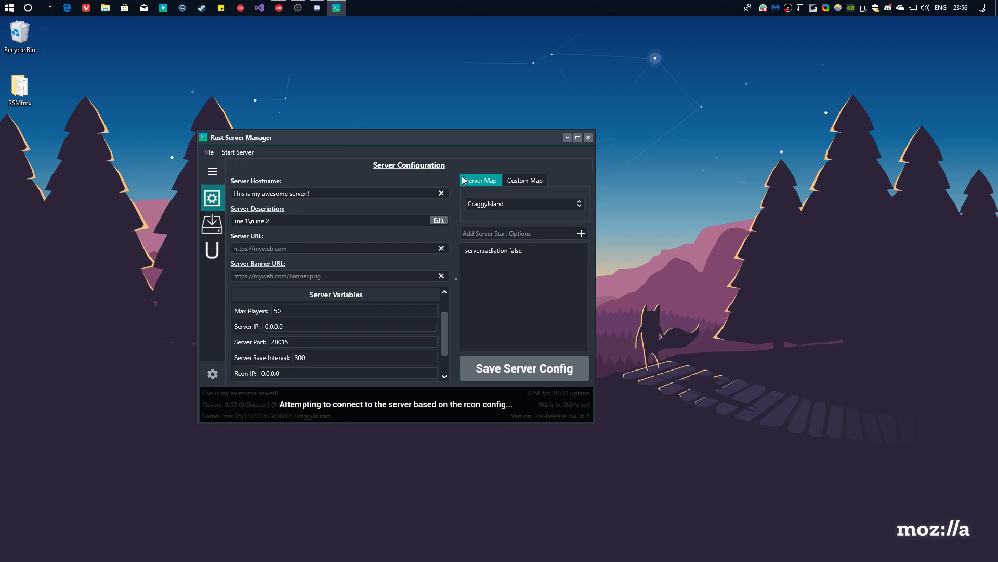
Delete the server.radiation false entry from the server start options.
{"action": "left_click_drag", "start_coordinate": [443, 138], "coordinate": [582, 95]}
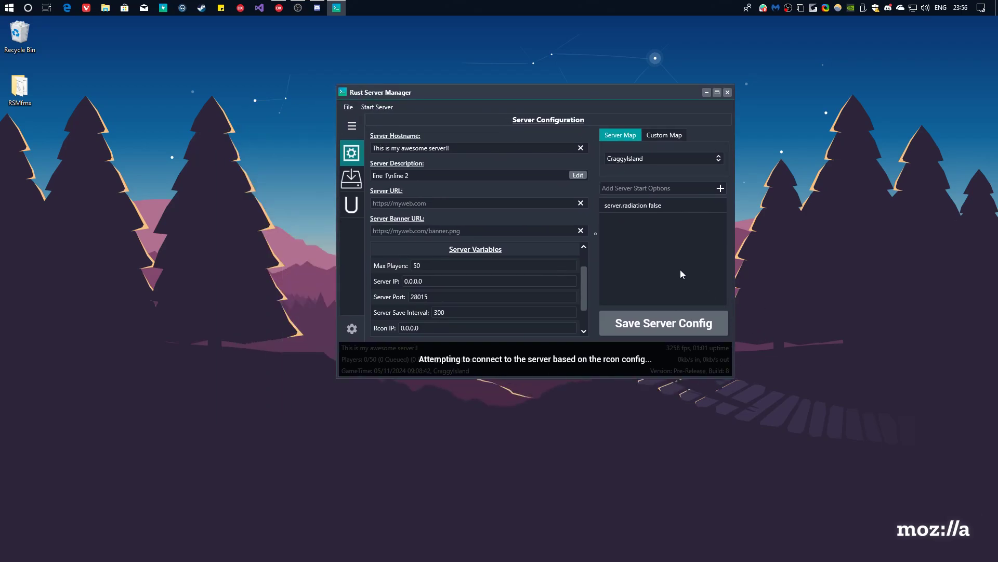
{"action": "left_click", "coordinate": [662, 204]}
{"action": "right_click", "coordinate": [661, 203]}
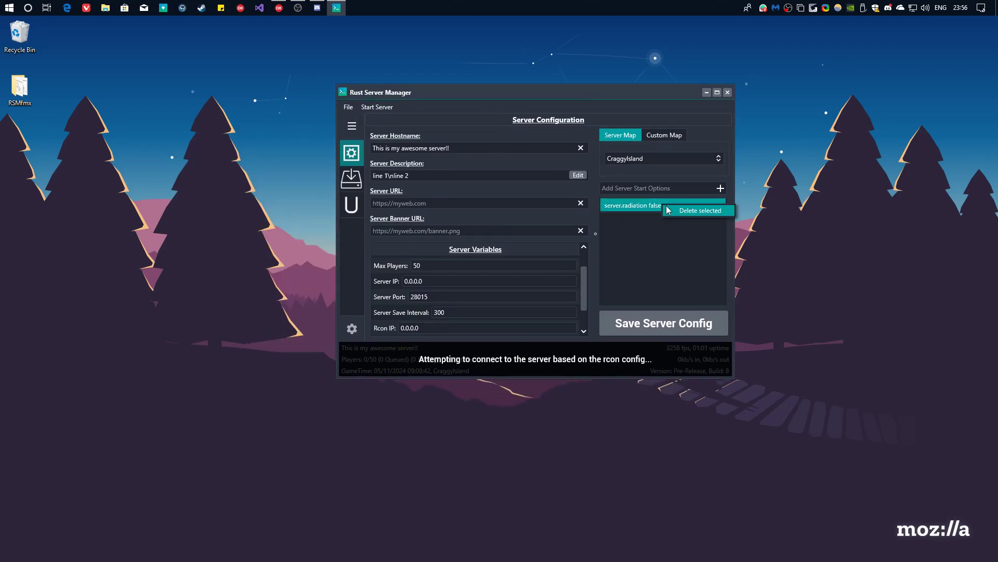
{"action": "left_click", "coordinate": [686, 210]}
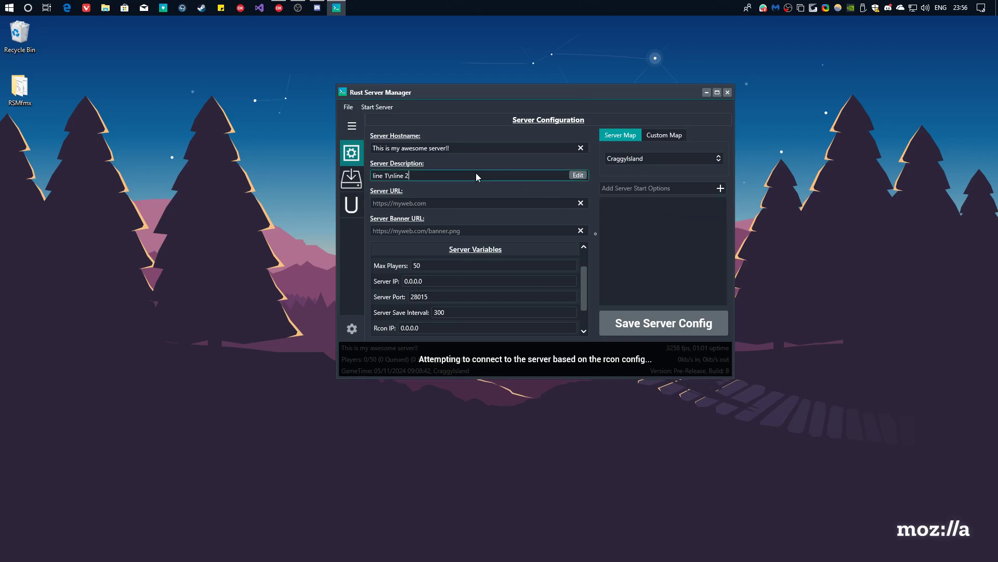
Review the server variables: seed 6775546, world size 3483, 50 players, IP 0.0.0.0, port 28015.
{"action": "left_click", "coordinate": [519, 230]}
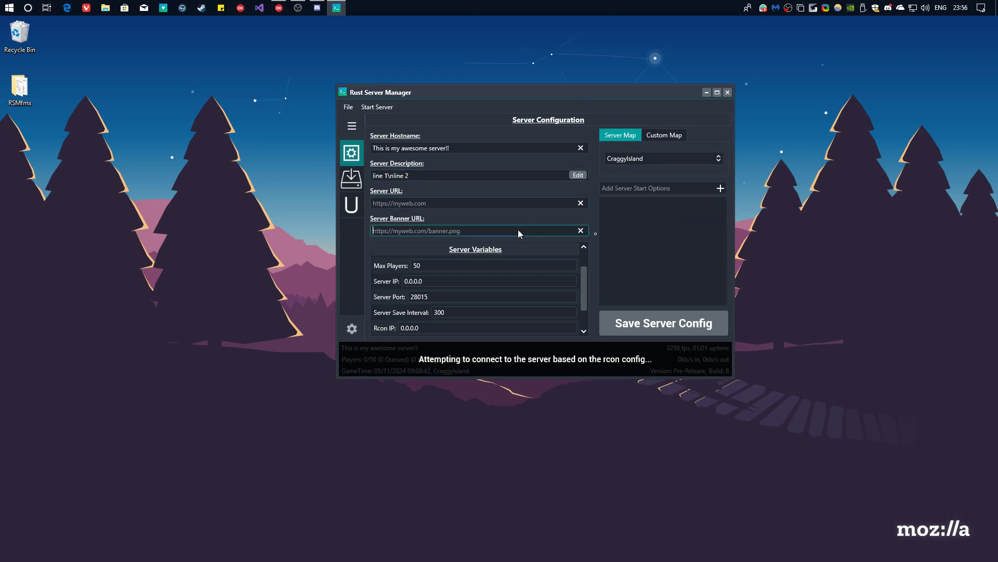
{"action": "left_click", "coordinate": [522, 269]}
{"action": "left_click", "coordinate": [470, 283]}
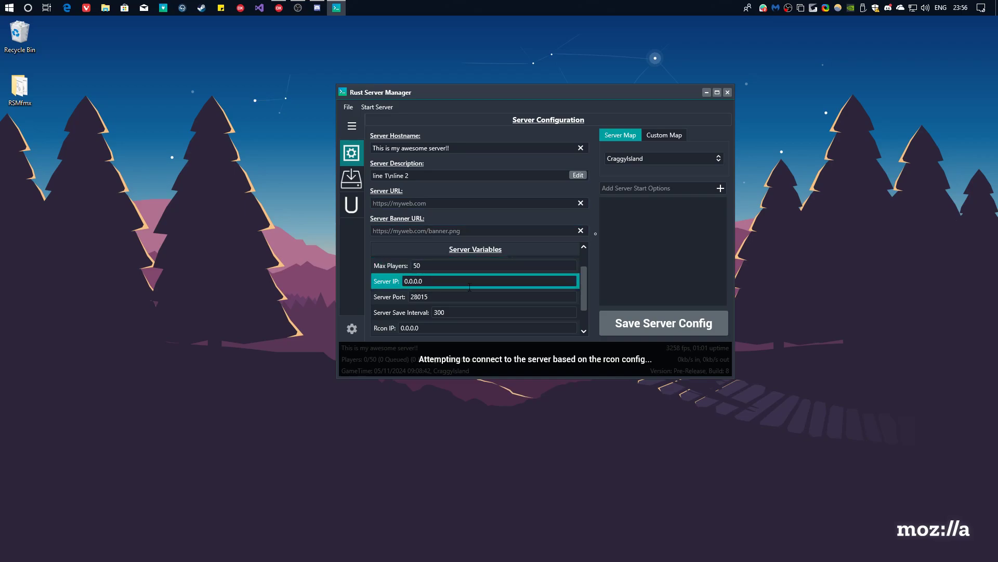
{"action": "left_click", "coordinate": [401, 204]}
{"action": "left_click", "coordinate": [449, 178]}
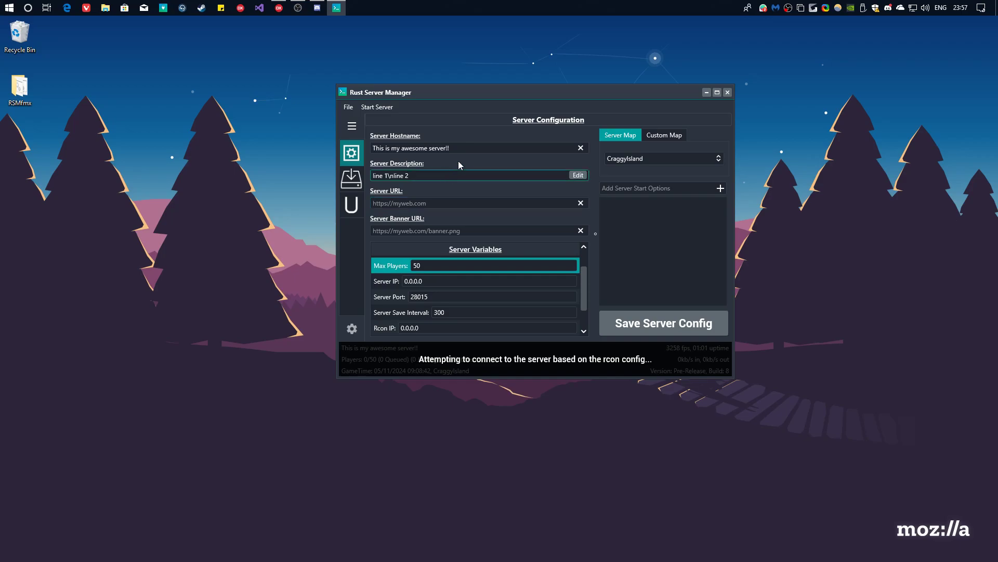
{"action": "left_click", "coordinate": [472, 152]}
{"action": "left_click", "coordinate": [481, 176]}
{"action": "left_click", "coordinate": [486, 281]}
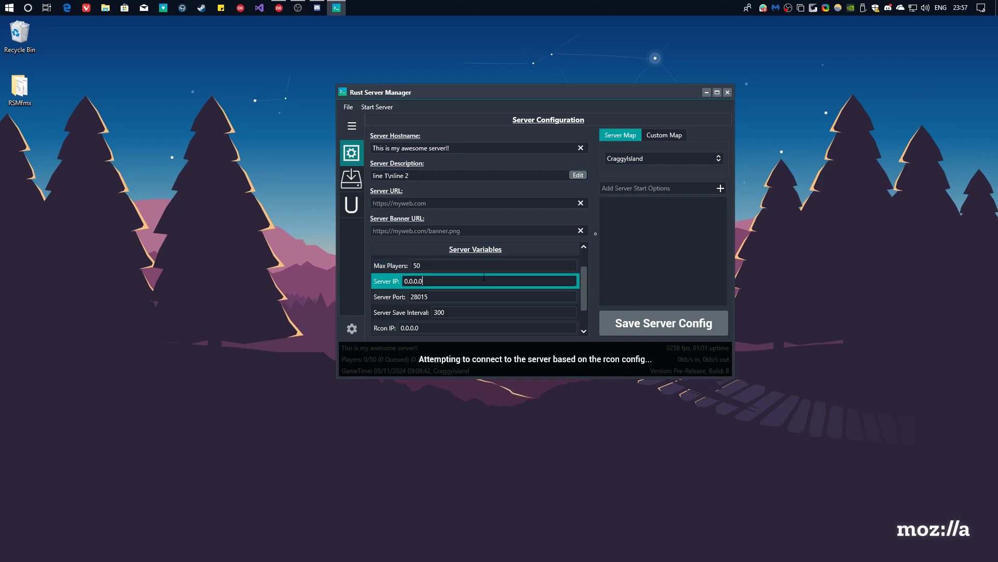
{"action": "left_click", "coordinate": [484, 266]}
{"action": "left_click", "coordinate": [489, 296]}
{"action": "left_click", "coordinate": [489, 313]}
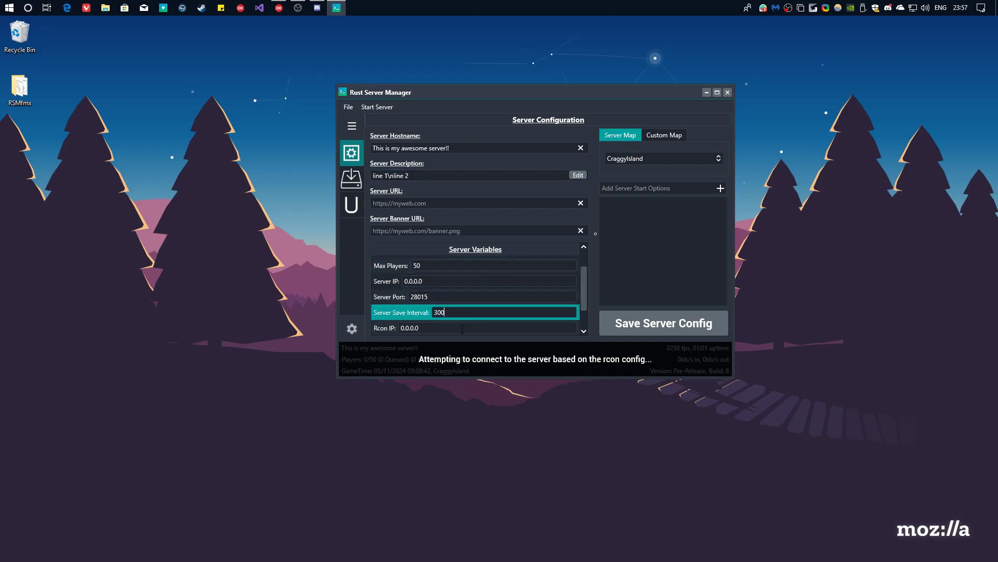
{"action": "left_click", "coordinate": [461, 328]}
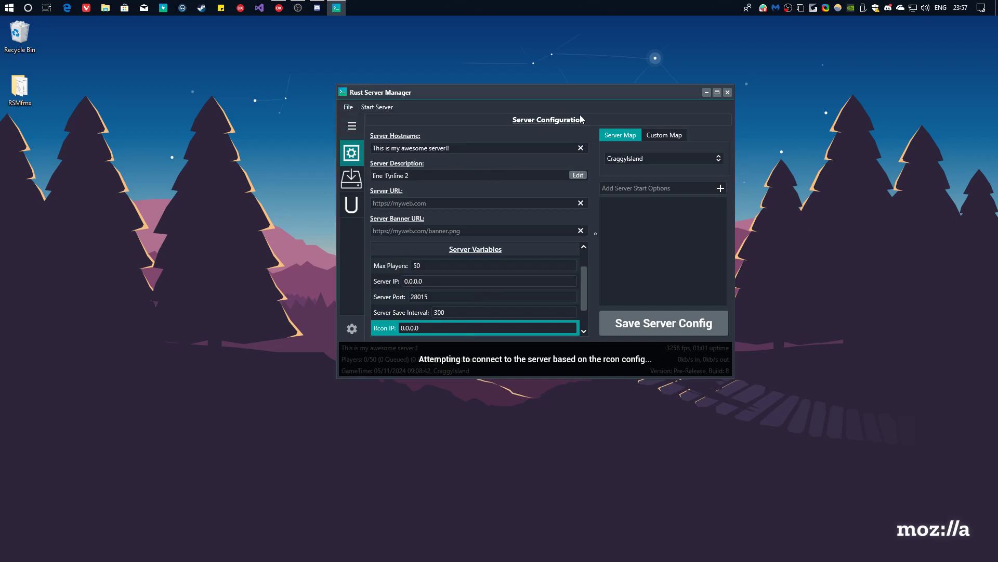
{"action": "left_click", "coordinate": [494, 282]}
{"action": "left_click", "coordinate": [486, 297]}
{"action": "scroll", "coordinate": [483, 291], "scroll_direction": "up", "scroll_amount": 2}
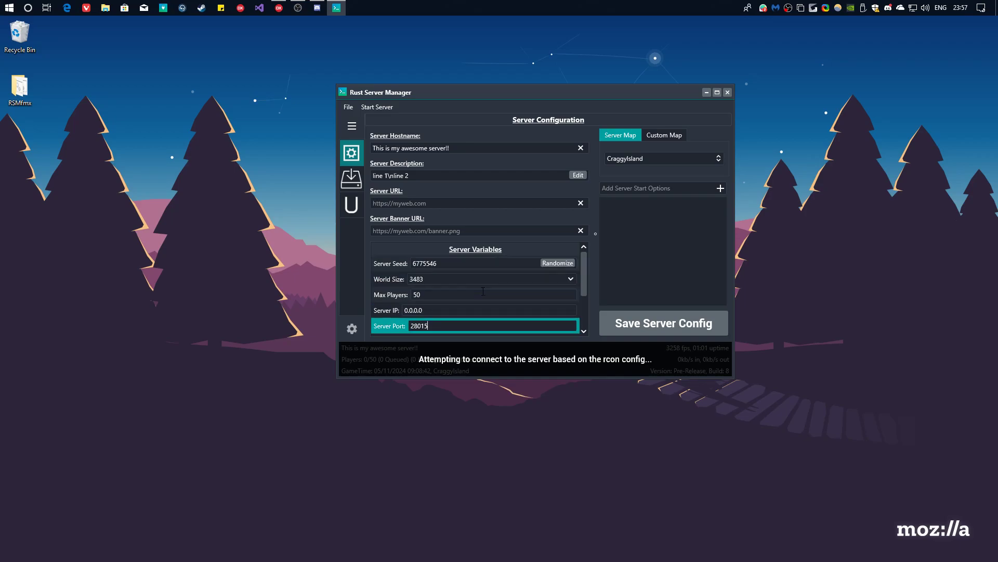
{"action": "left_click", "coordinate": [468, 267]}
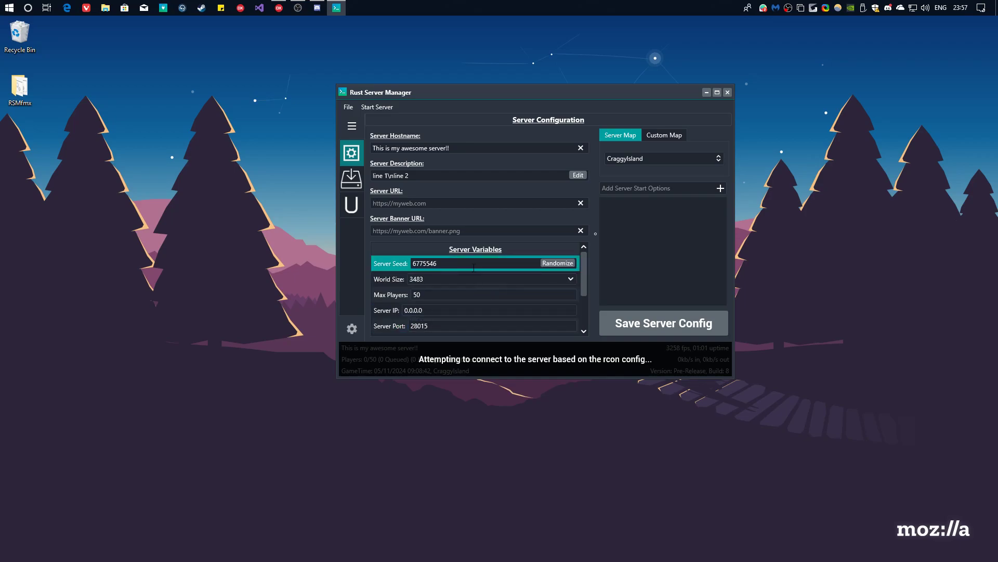